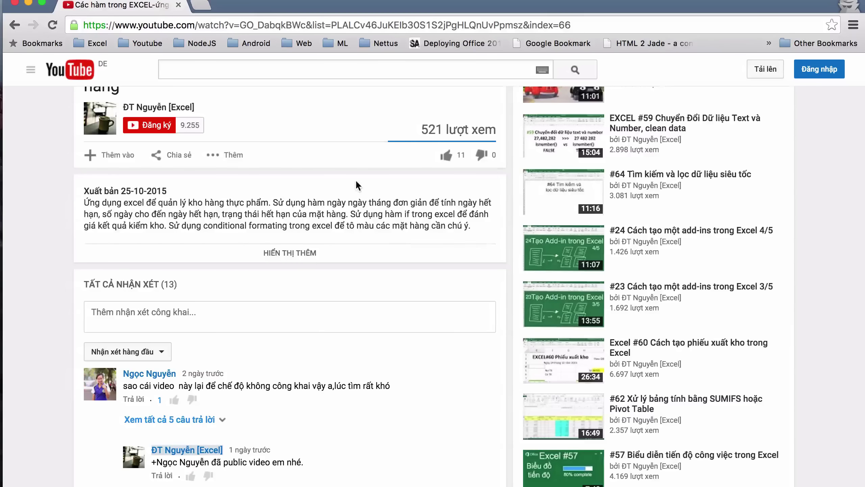
click(293, 252)
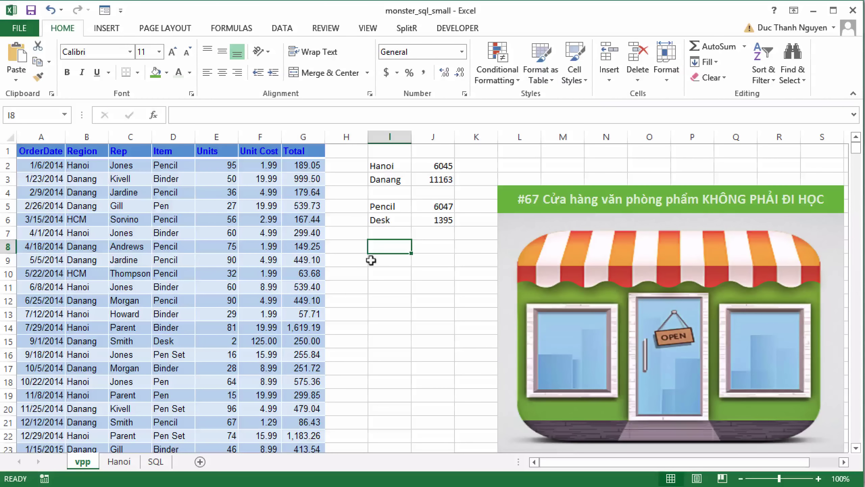
click(379, 273)
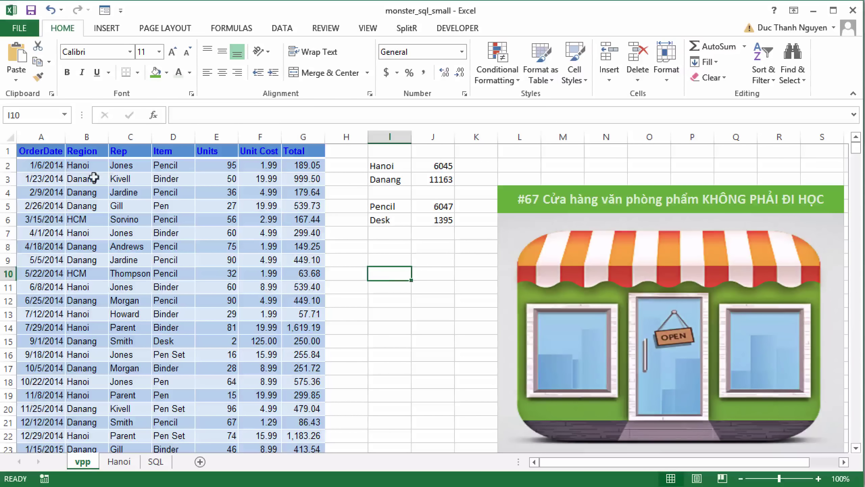
Step: Examine the sales table on the vpp sheet: its headers, its extent down to the last row, and the Region, Rep and Item columns
drag(27, 150, 302, 165)
click(355, 255)
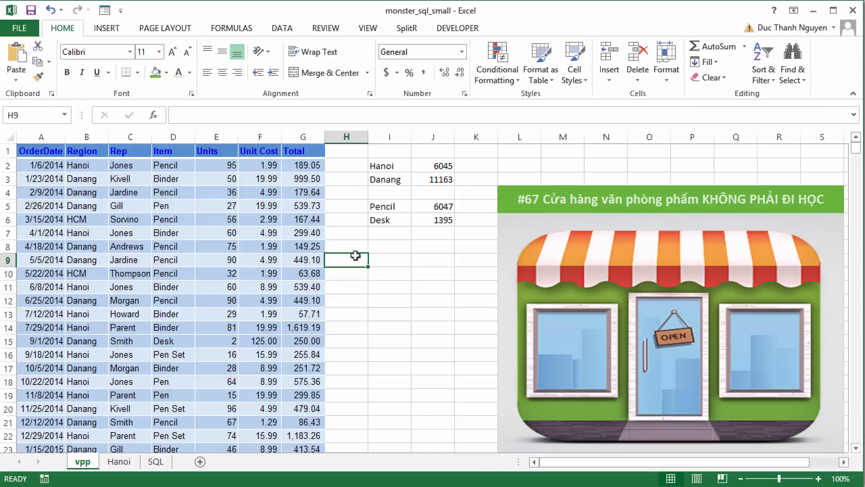
click(38, 164)
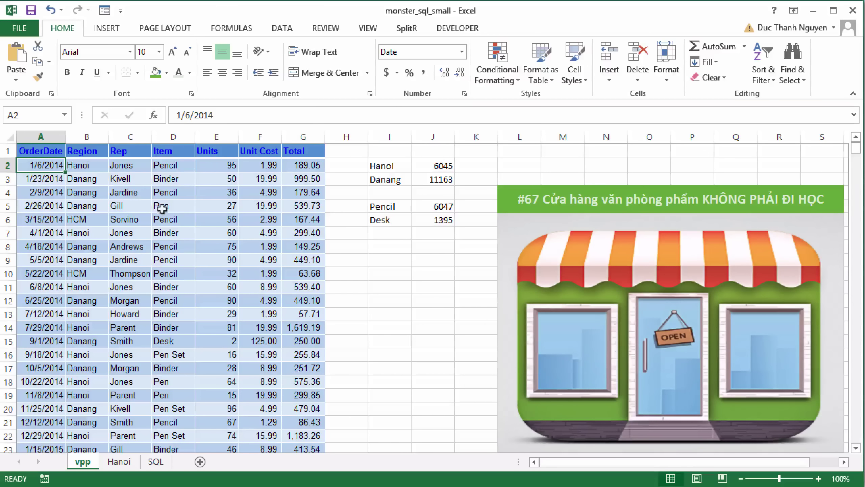
key(ctrl+Down)
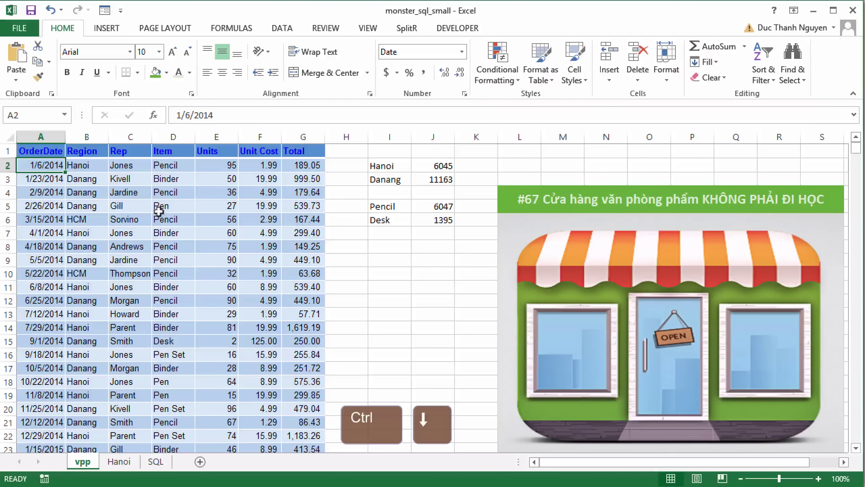
key(ctrl+Down)
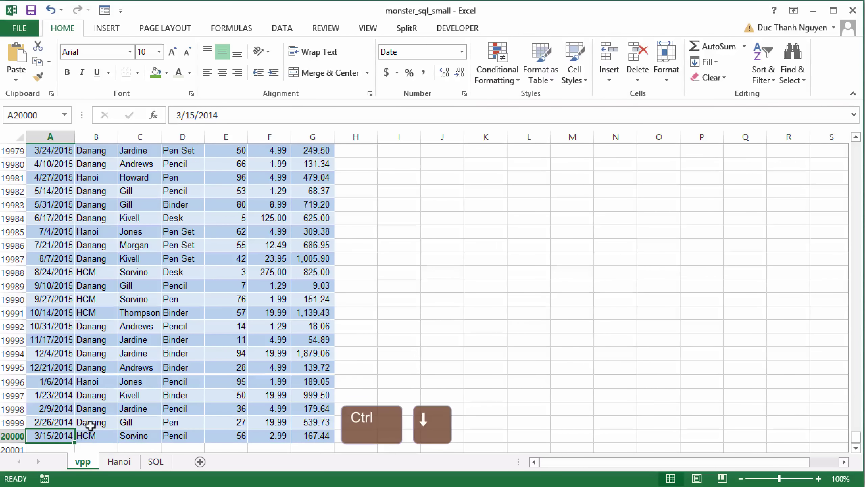
key(ctrl+Up)
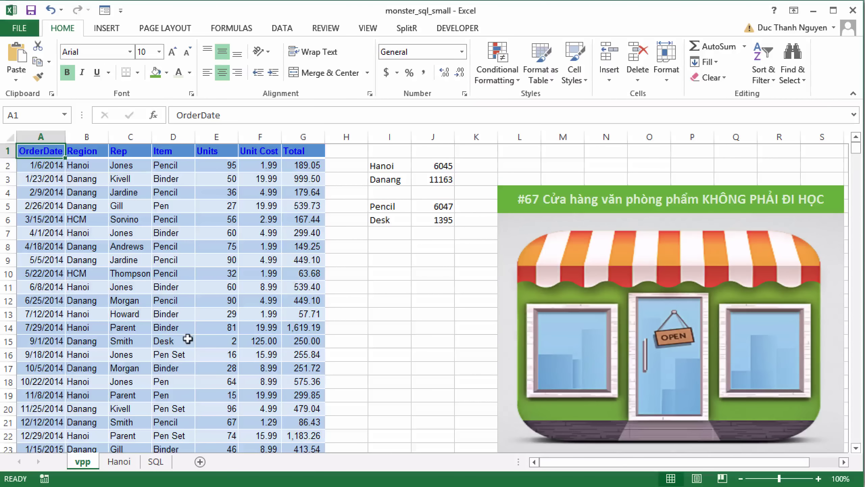
click(93, 165)
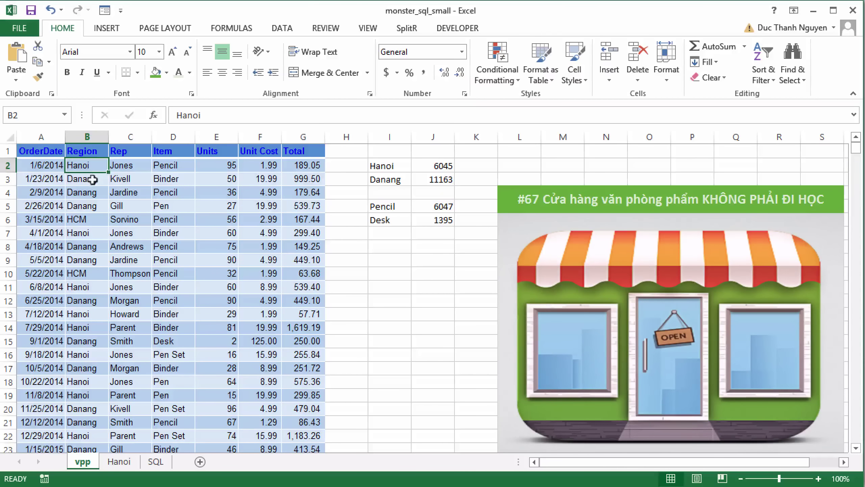
click(92, 179)
click(90, 216)
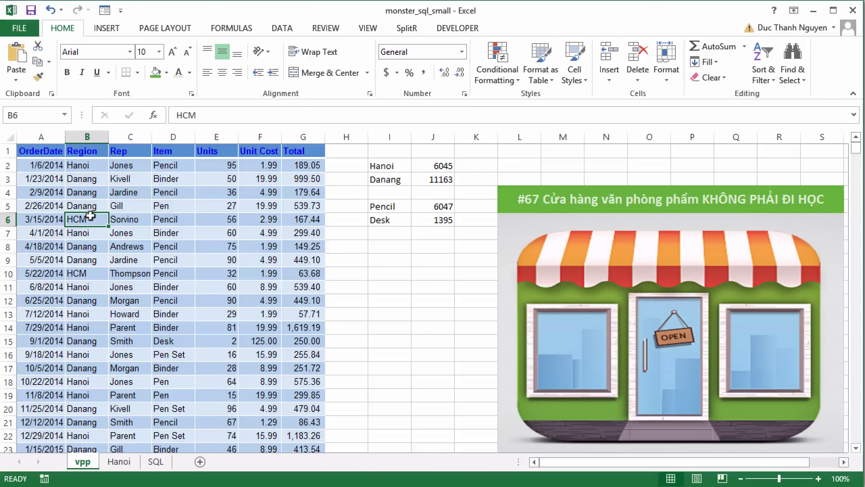
click(137, 164)
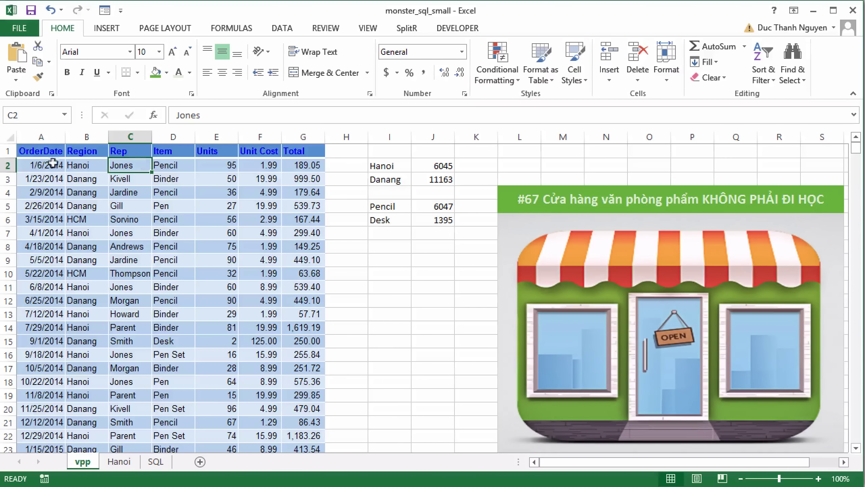
click(174, 163)
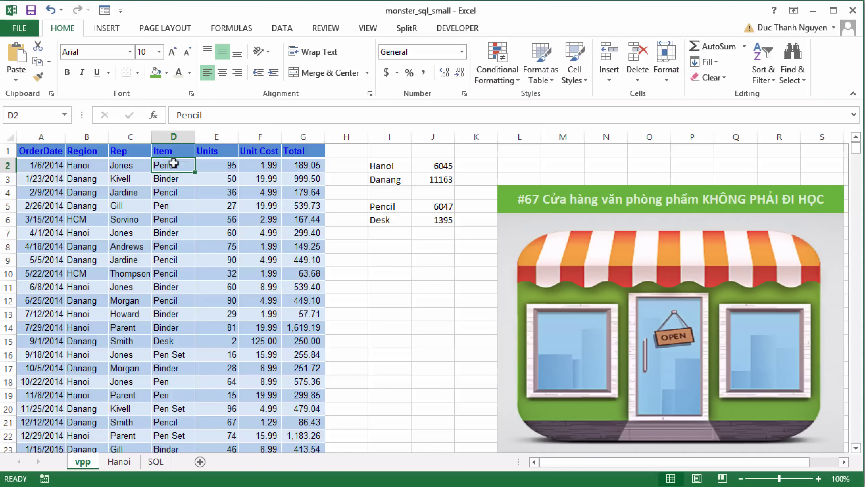
click(392, 285)
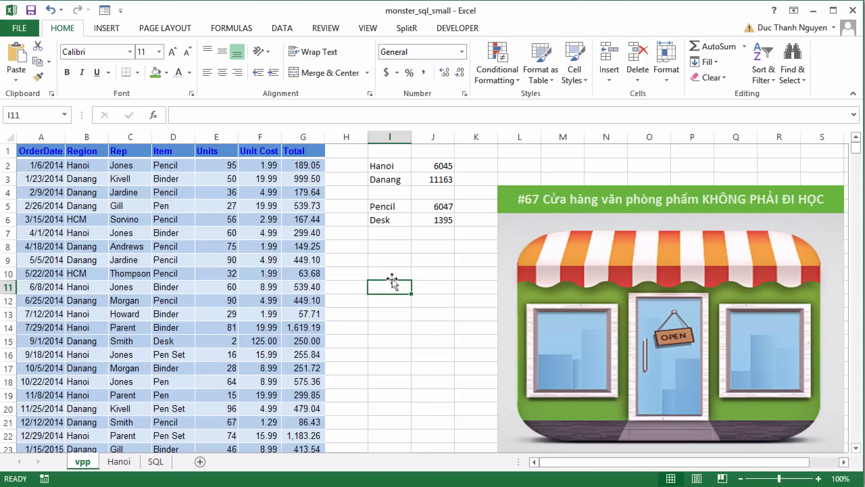
Step: Inspect the Hanoi count formula and the Danang and Pencil labels beside the sales table, and view the SQL sheet
click(436, 164)
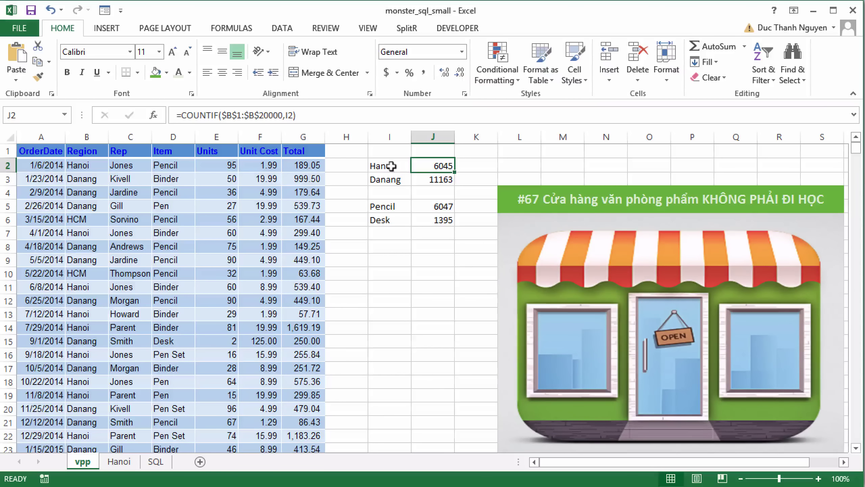
click(399, 177)
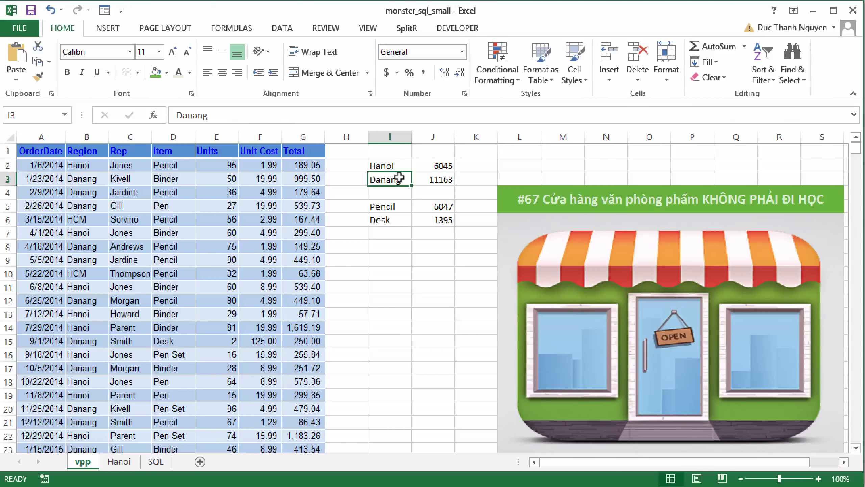
click(396, 206)
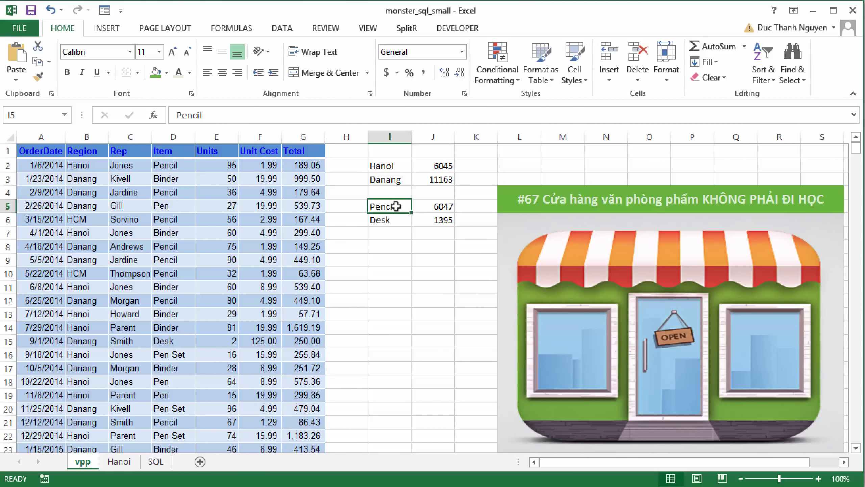
click(405, 283)
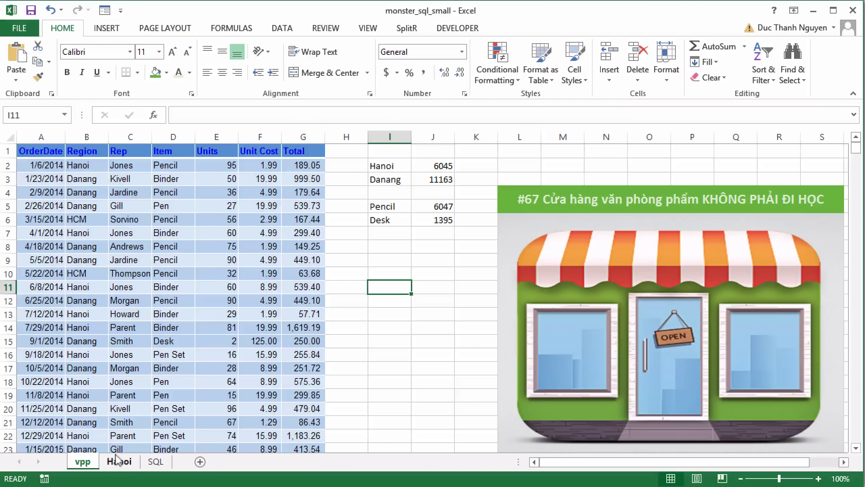
click(156, 461)
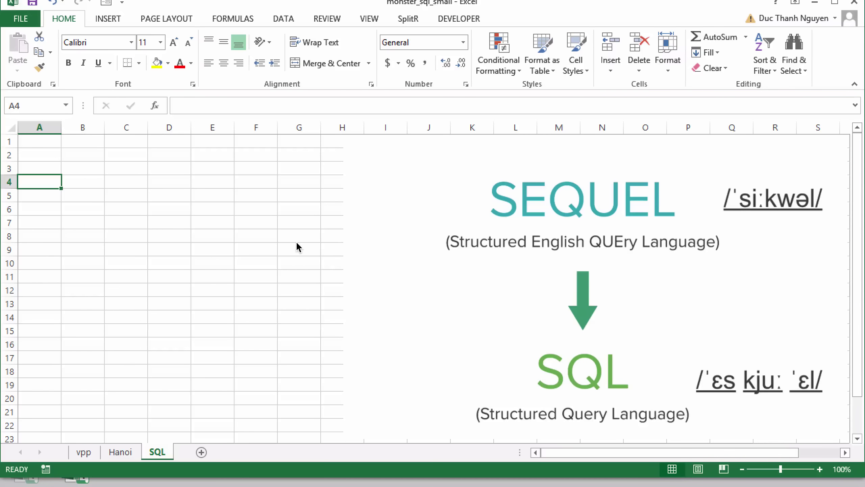
Step: Define the name vpp for the entire sales table, including its header row, on the vpp sheet
click(77, 450)
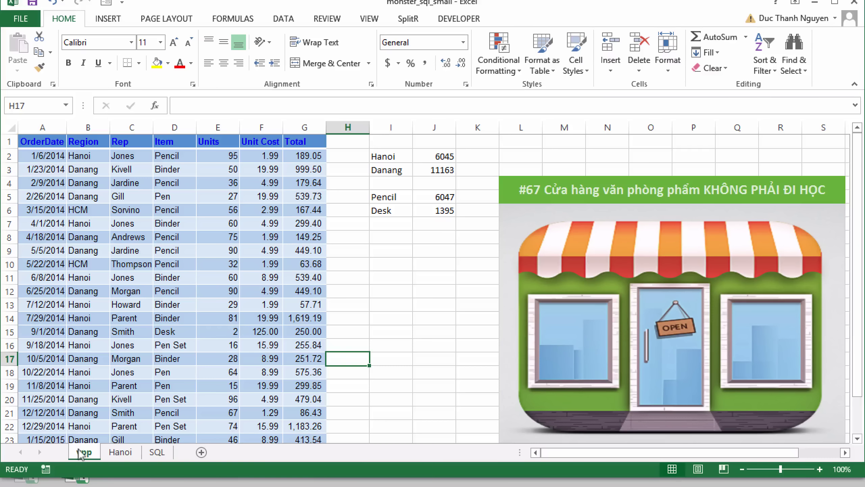
click(129, 272)
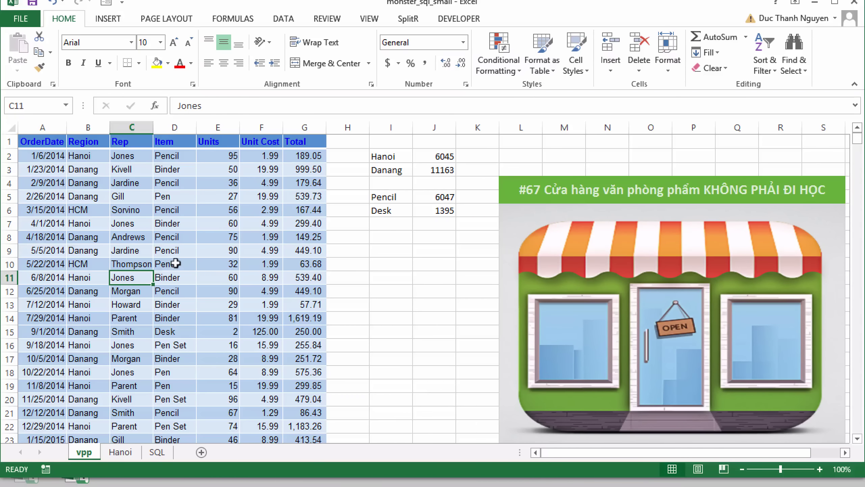
key(ctrl+a)
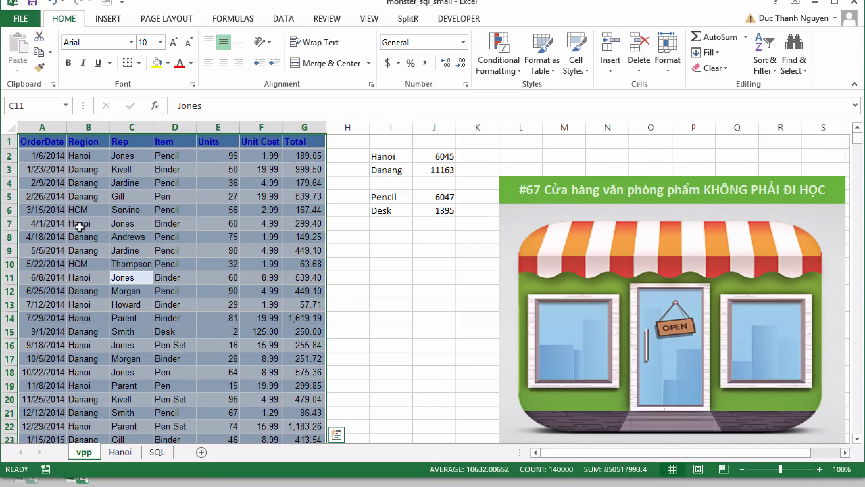
click(32, 103)
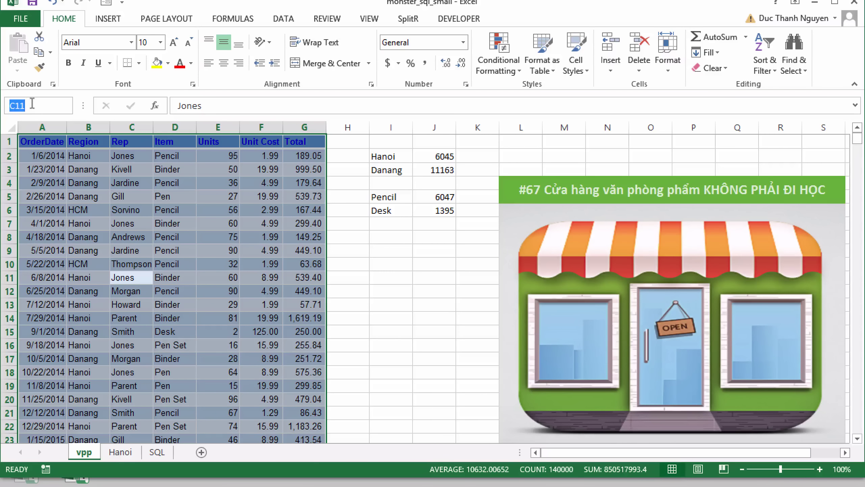
text(vpp)
key(Return)
click(371, 305)
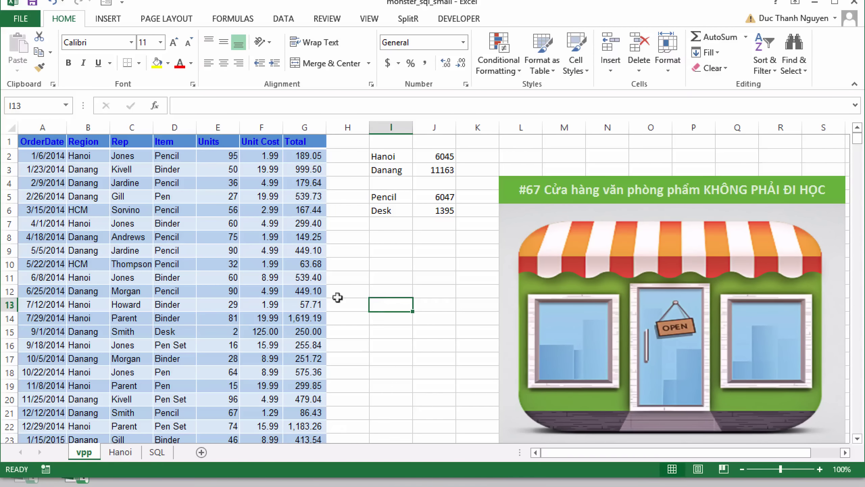
Step: Go to the named range vpp to check which cells it covers
click(64, 106)
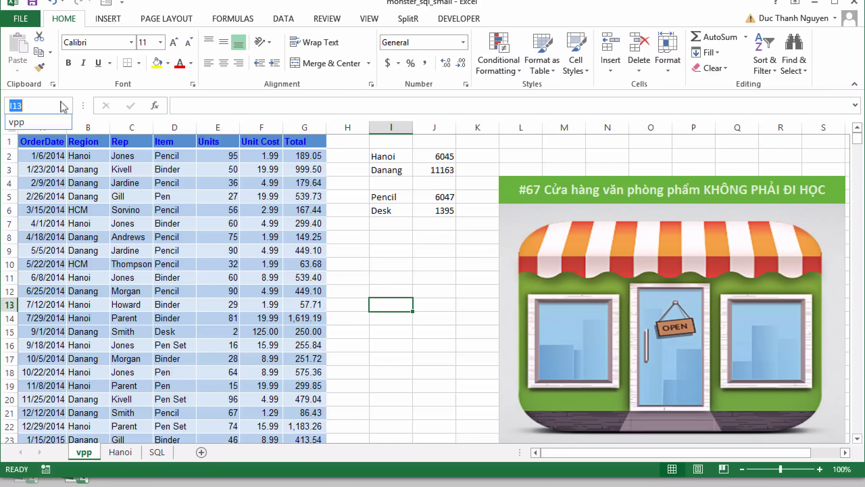
click(47, 120)
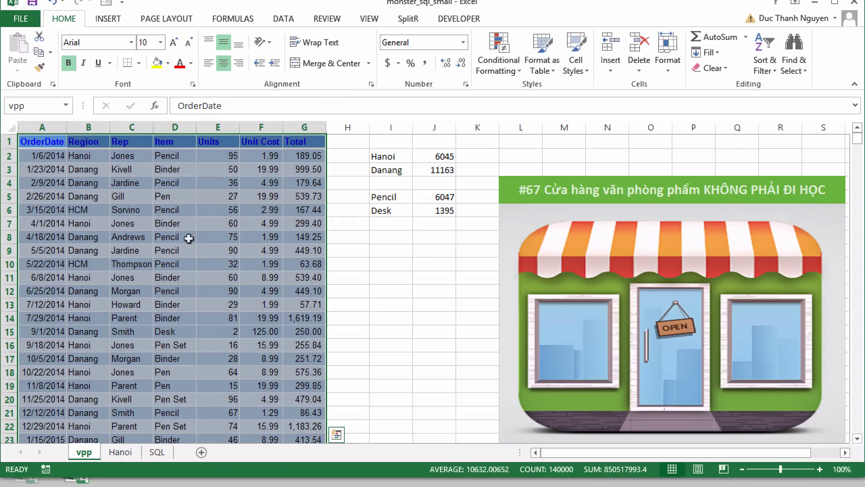
click(402, 303)
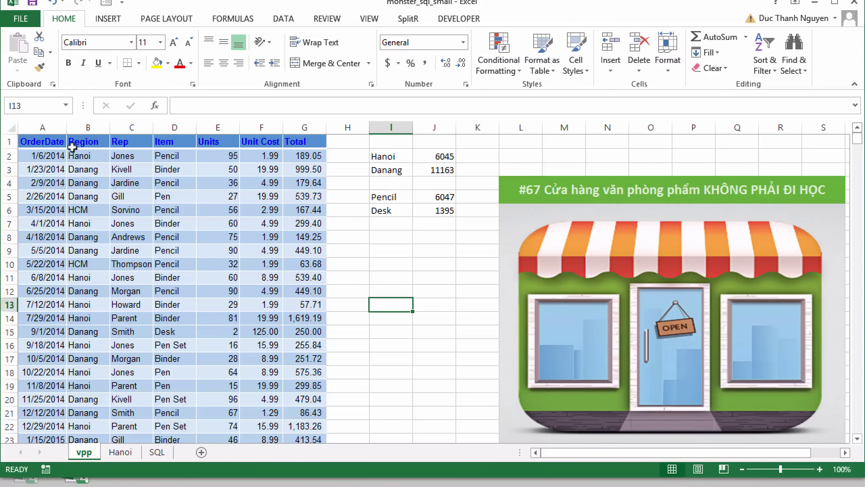
Step: Enter the query "mi_sql select * from vpp" in cell A1 of the Hanoi sheet and fit column A to its contents
click(121, 453)
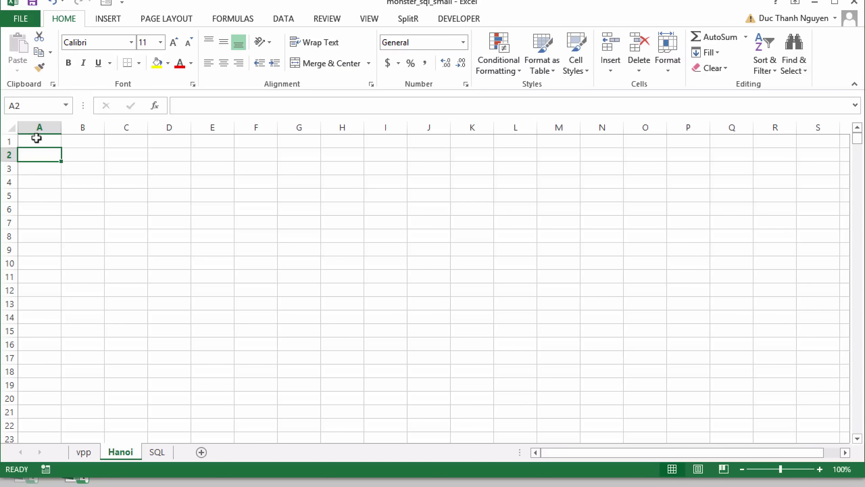
click(39, 139)
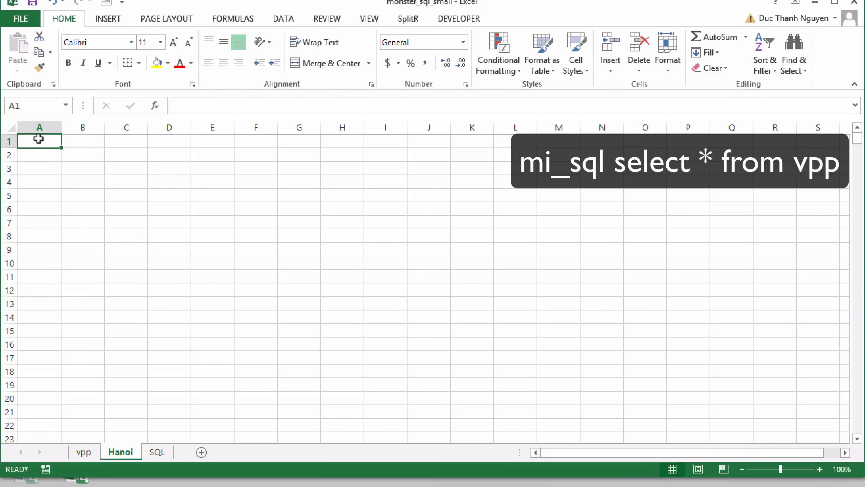
text(mi_)
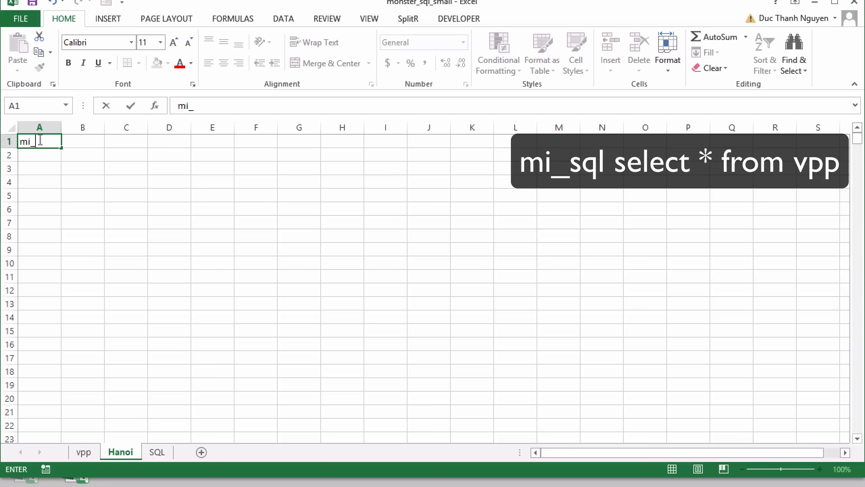
text(sql select *)
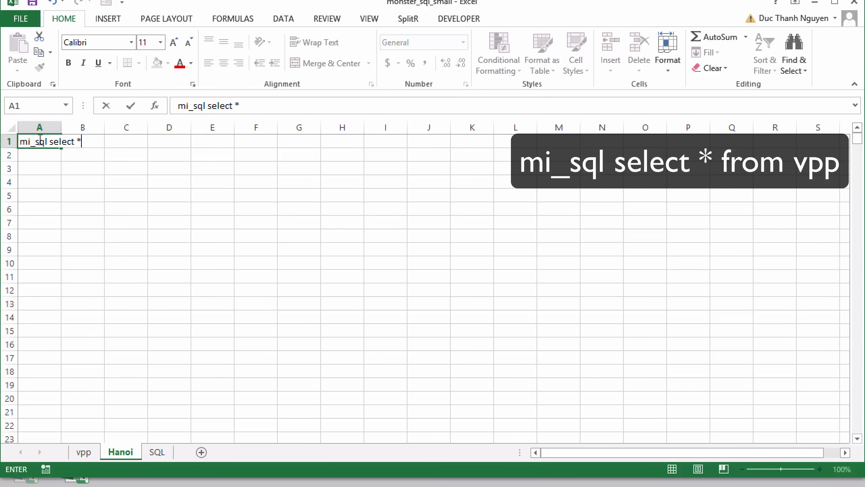
text( from vpp)
key(Return)
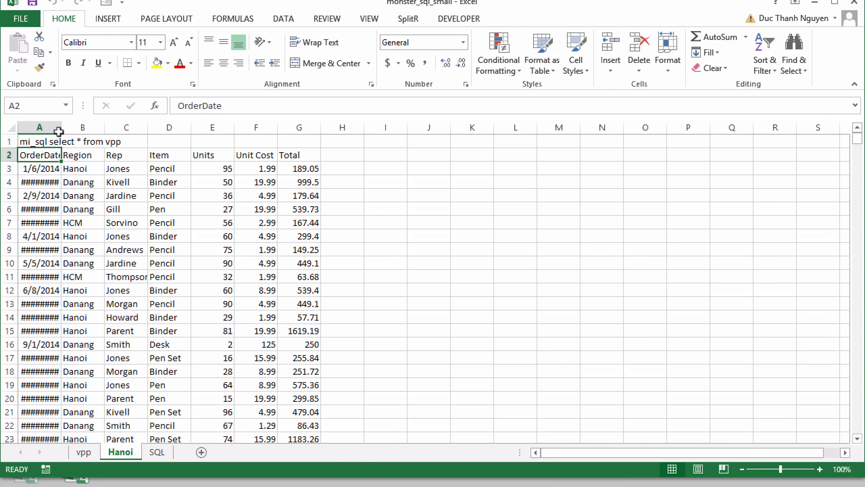
double_click(60, 130)
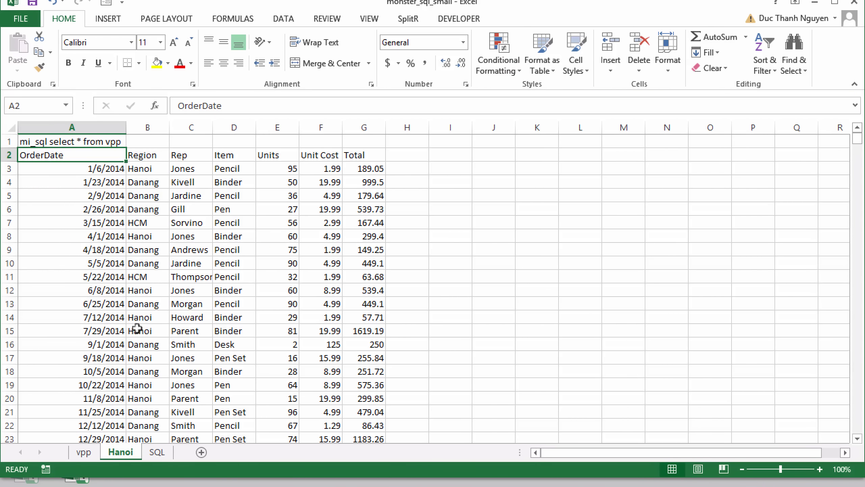
Step: Compare the source table on the vpp sheet with the query output on the Hanoi sheet, checking down to its last row
click(84, 452)
click(113, 303)
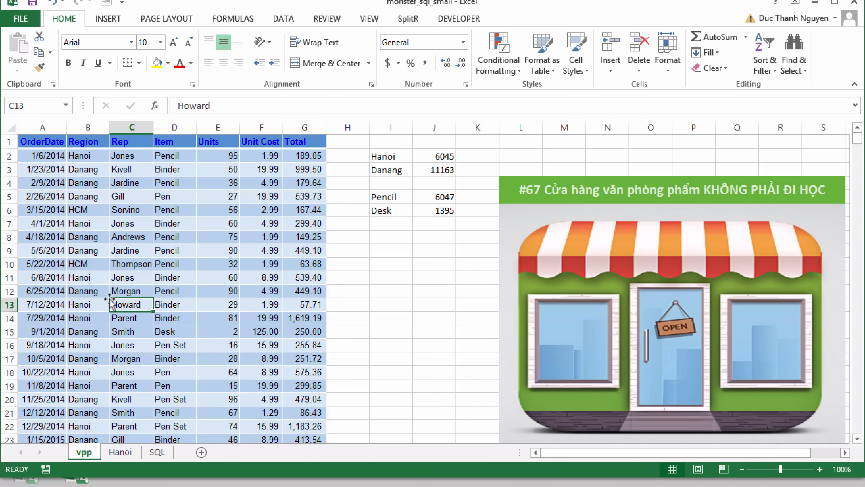
key(ctrl+a)
click(392, 290)
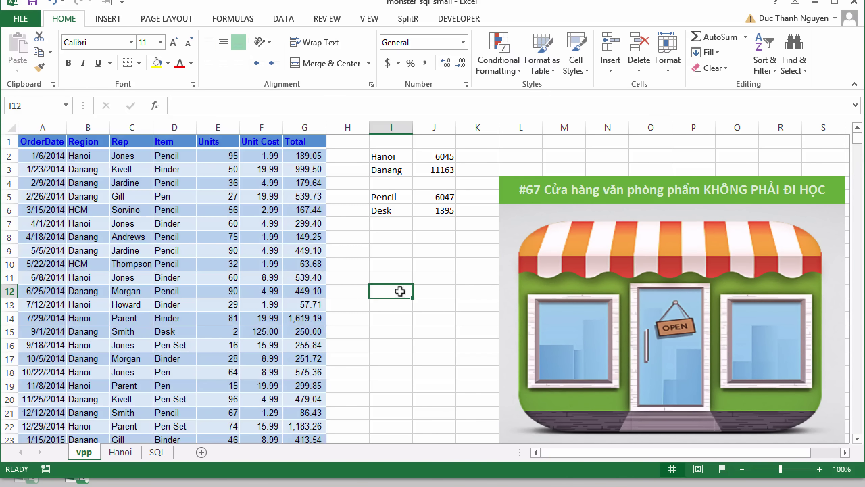
click(116, 450)
click(73, 168)
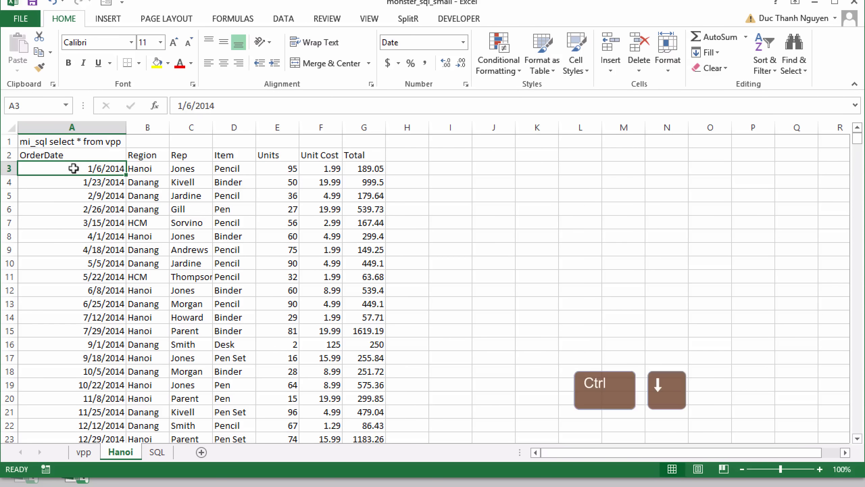
key(Up)
key(ctrl+Down)
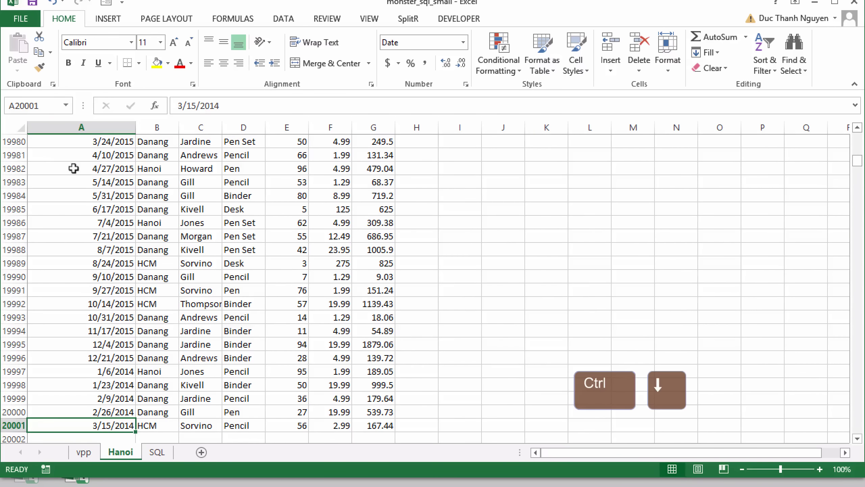
Step: Go back to the start of the query output on the Hanoi sheet and examine its column headers and first rows
key(ctrl+Up)
key(Right)
key(Down)
key(Left)
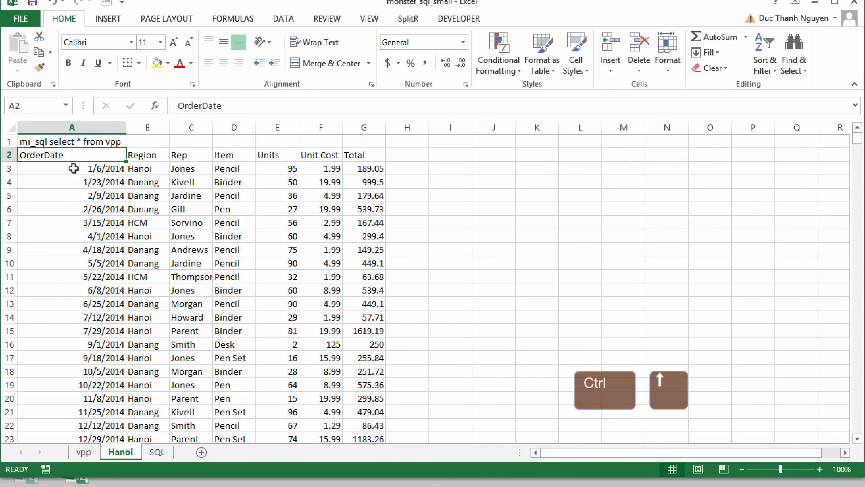
key(Right)
key(Right)
key(Right)
key(Right)
key(Right)
key(Right)
key(Down)
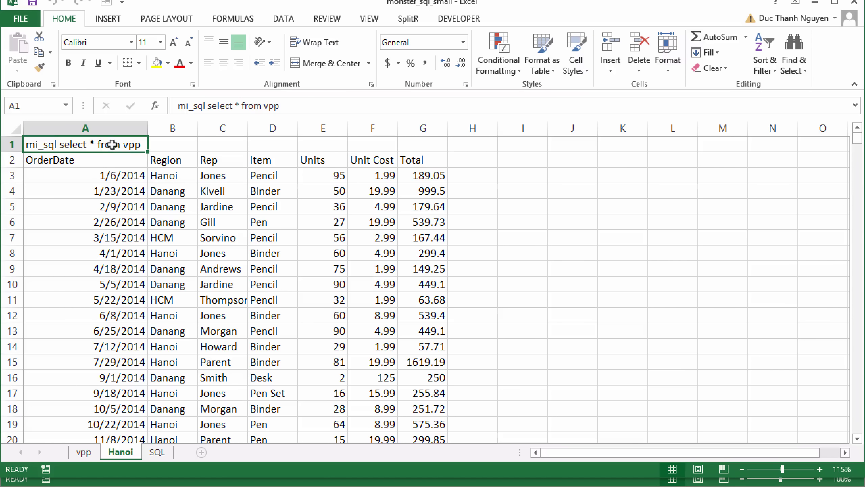
Step: Extend the query in cell A1 of the Hanoi sheet with the condition "where Region='Hanoi'" and run it
click(309, 106)
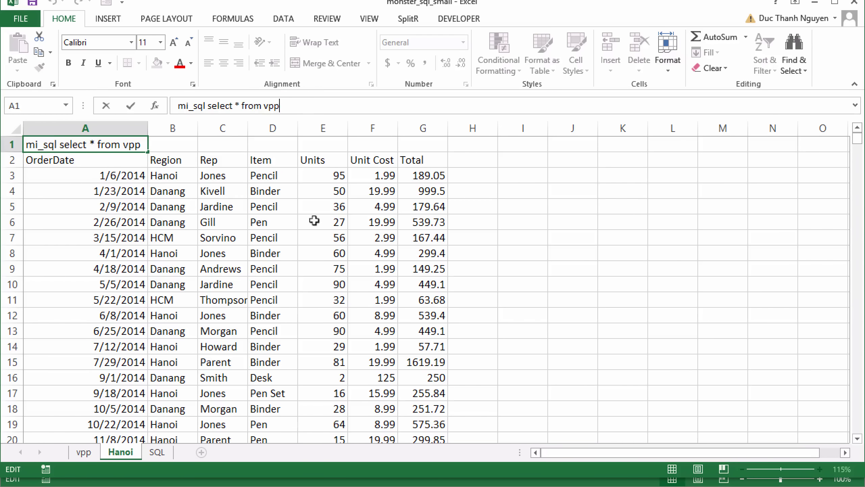
text(where)
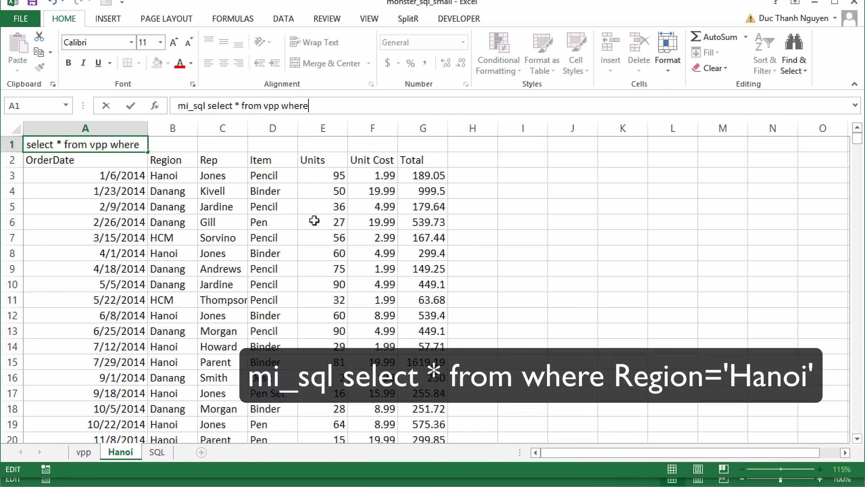
text( Region=)
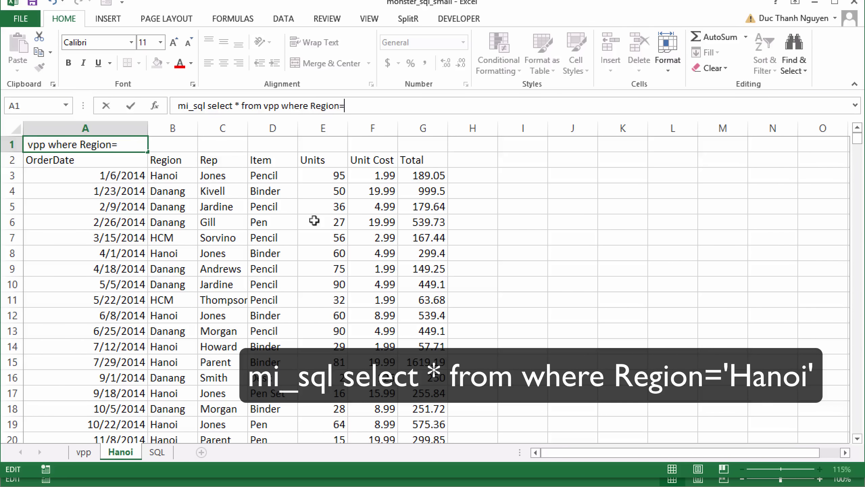
text('Hanoi')
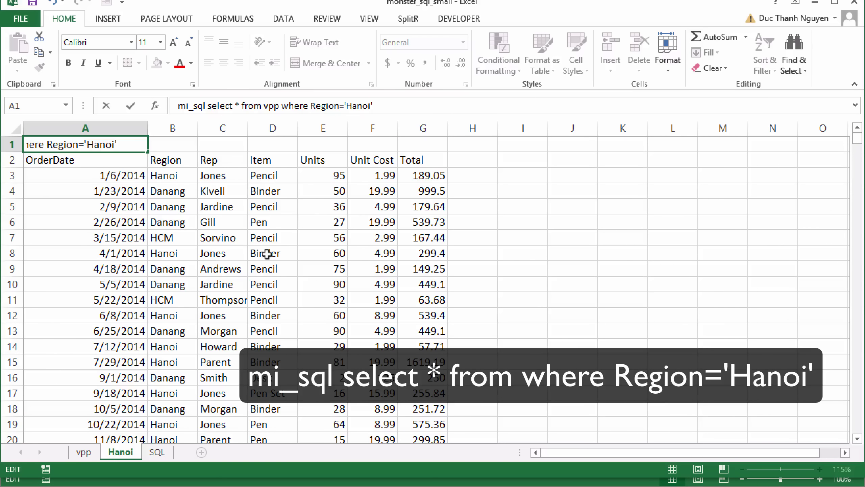
key(Return)
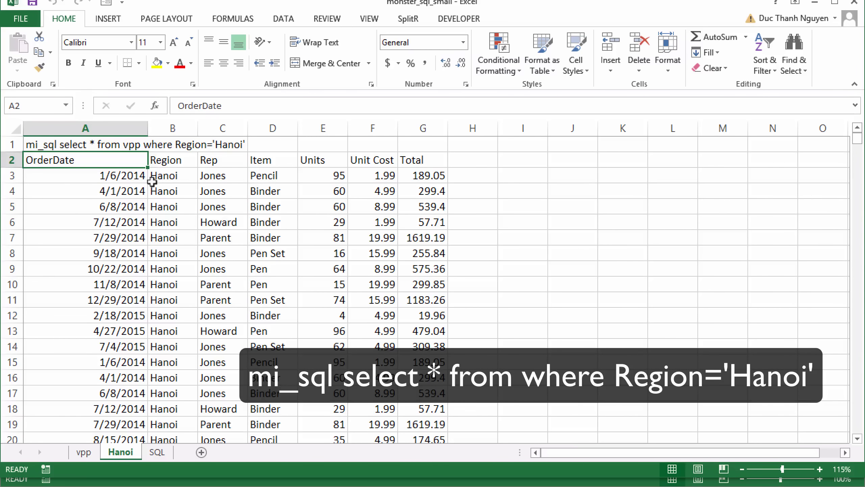
Step: Count the Region values in the Hanoi query output and compare with the Hanoi COUNTIF result on the vpp sheet
click(174, 174)
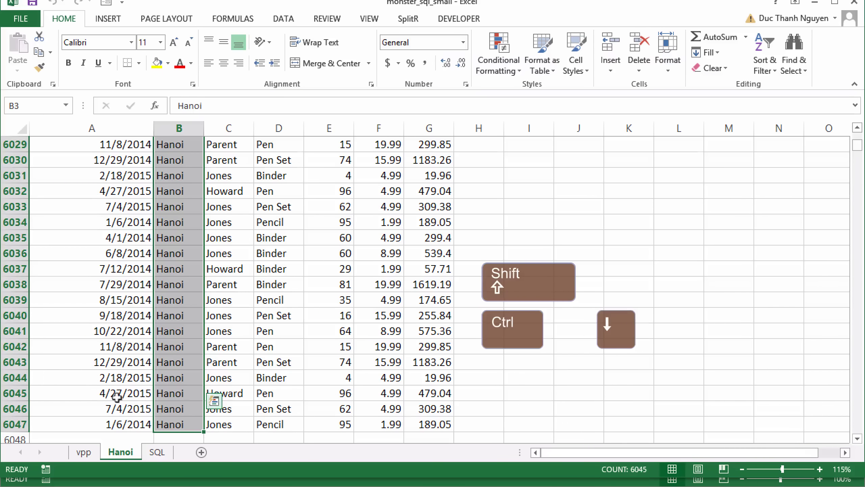
click(84, 451)
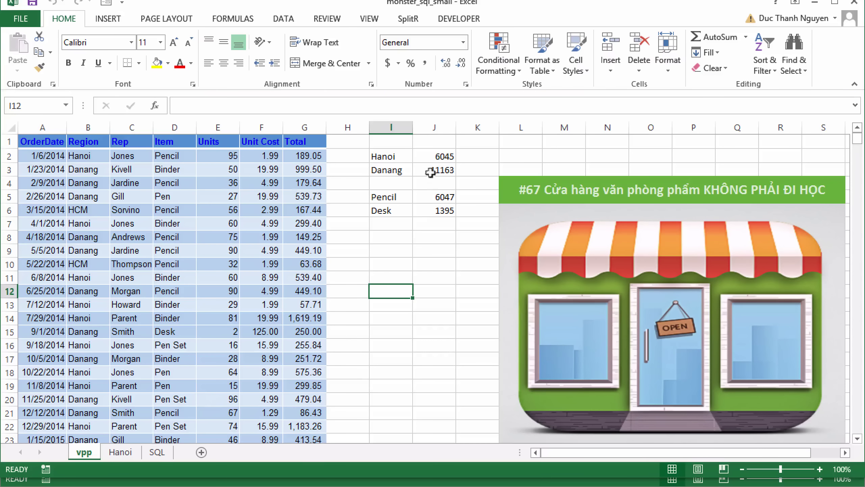
click(434, 153)
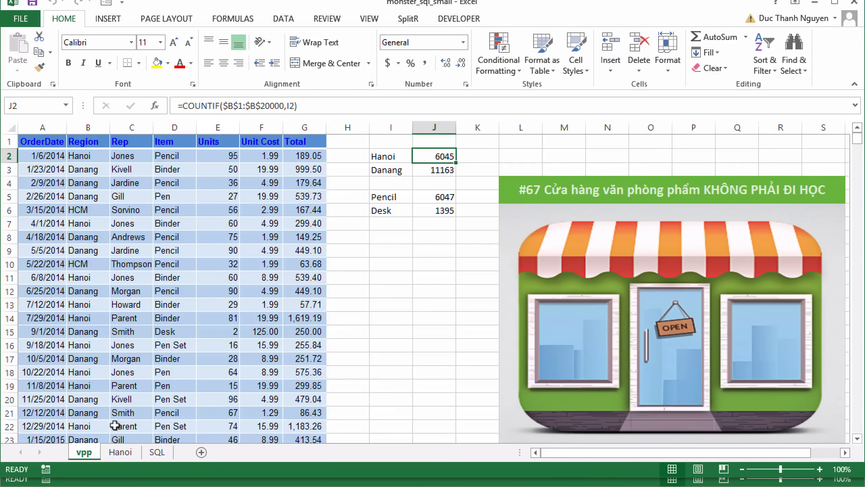
click(117, 452)
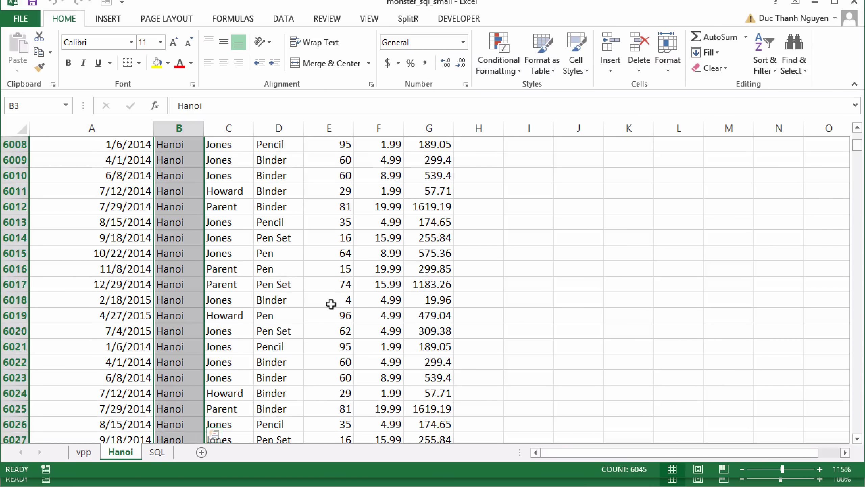
scroll(331, 304, up, 20)
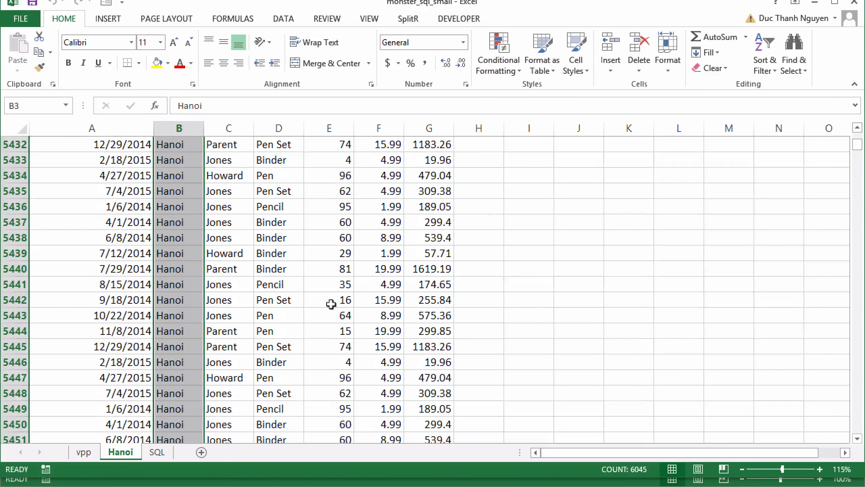
key(ctrl+Up)
key(ctrl+Up)
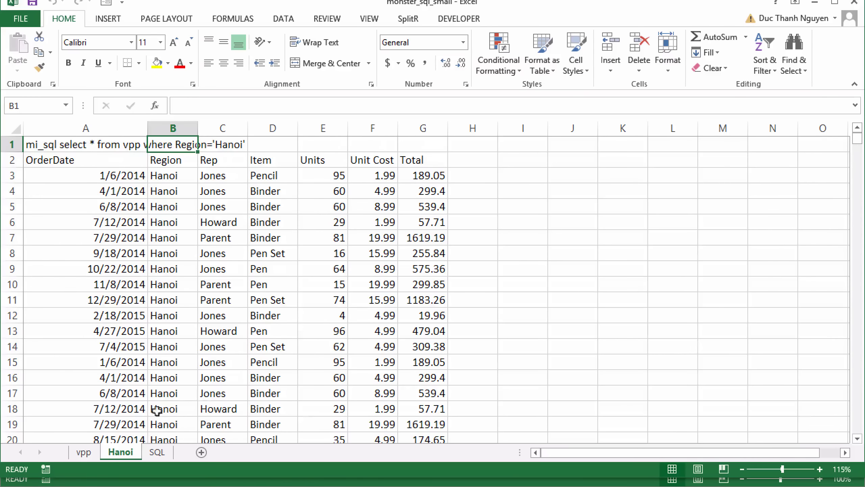
Step: Duplicate the Hanoi sheet, placing the copy before the SQL sheet, and rename the copy Danang
drag(114, 451, 148, 448)
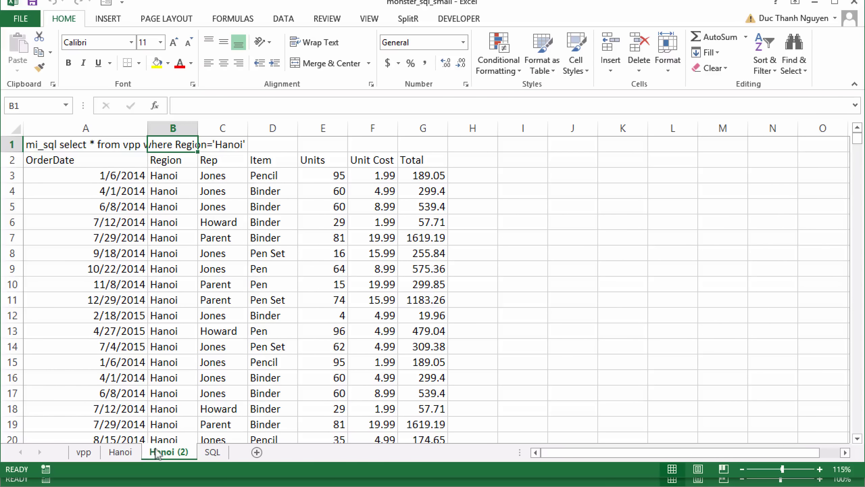
double_click(158, 452)
text(Dan)
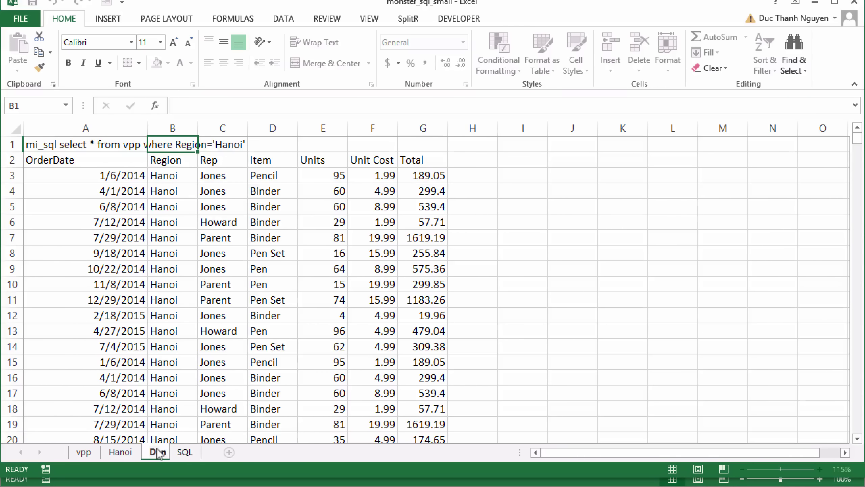
text(ang)
key(Return)
double_click(158, 453)
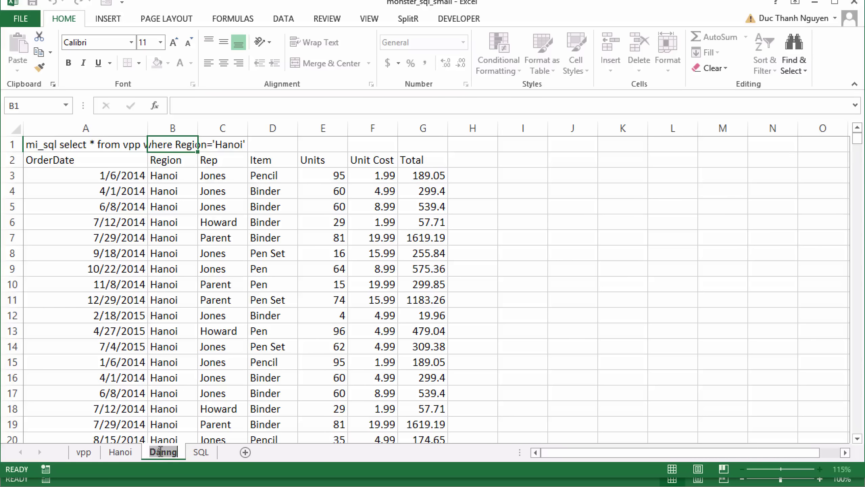
text(Dan)
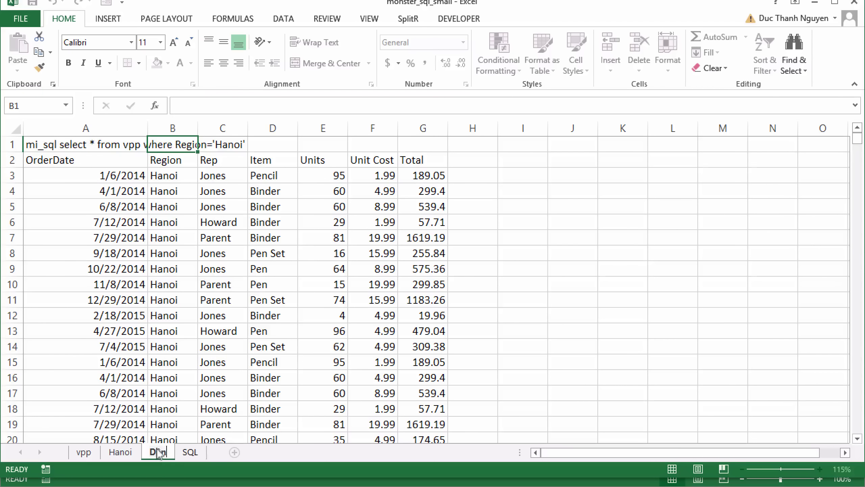
text(ang)
key(Return)
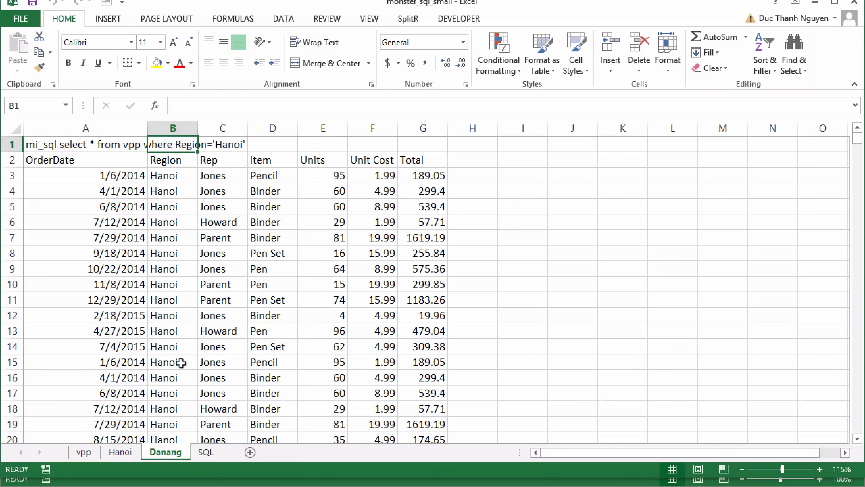
Step: Check the Danang row count beside the sales table on the vpp sheet, and return to the Danang sheet
click(84, 452)
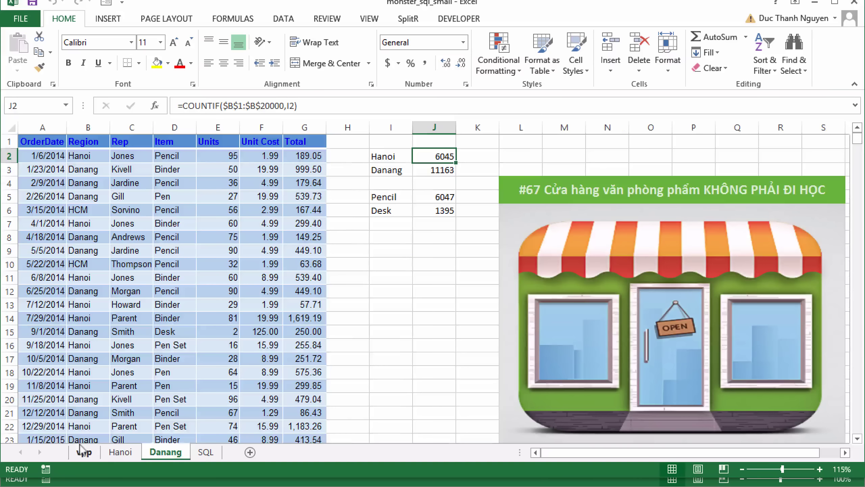
click(389, 174)
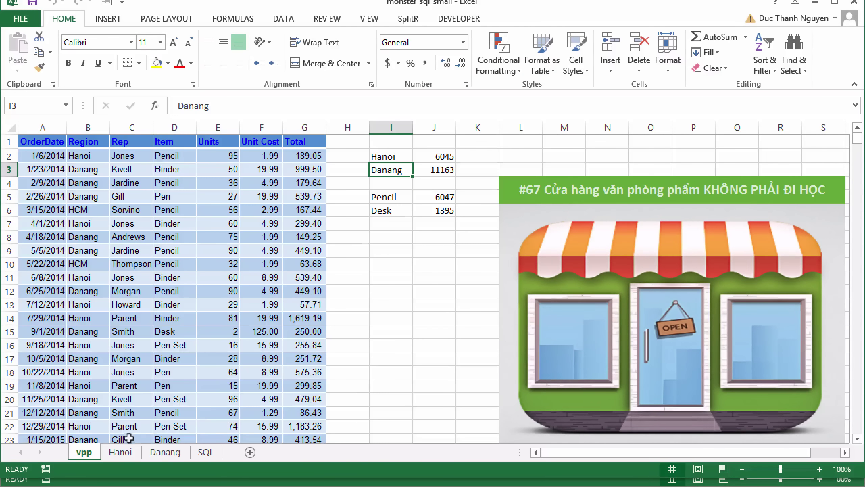
click(165, 452)
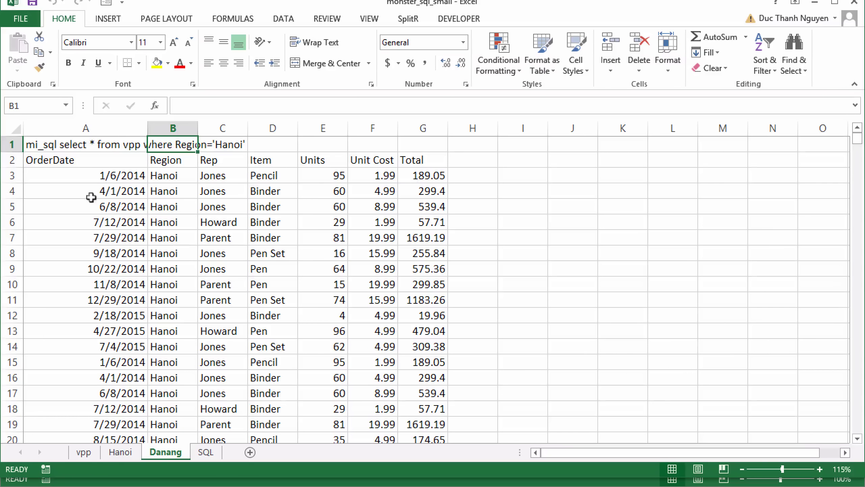
Step: Change the region condition in the query in cell A1 of the Danang sheet to Region='Danang' and run it
click(78, 143)
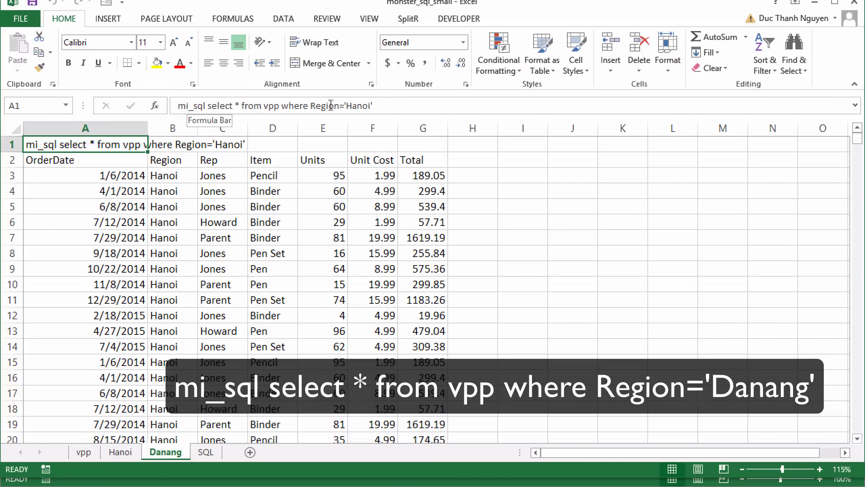
click(382, 103)
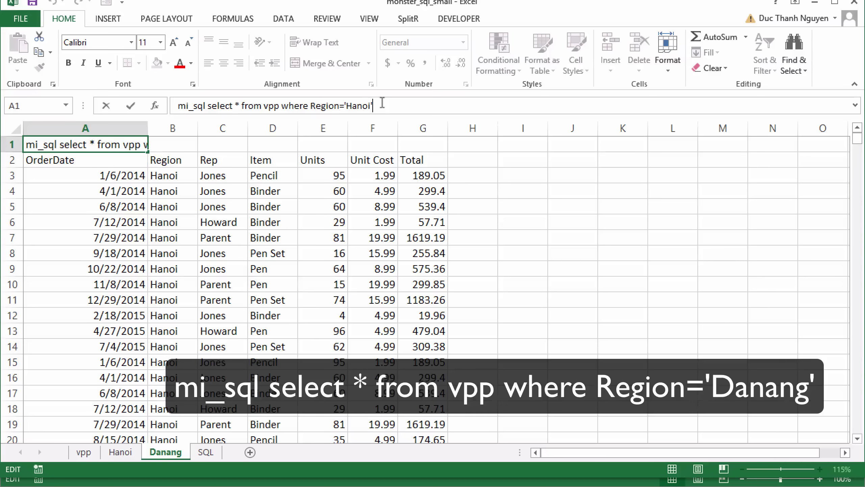
key(BackSpace)
key(BackSpace)
key(BackSpace)
key(BackSpace)
key(BackSpace)
text(D)
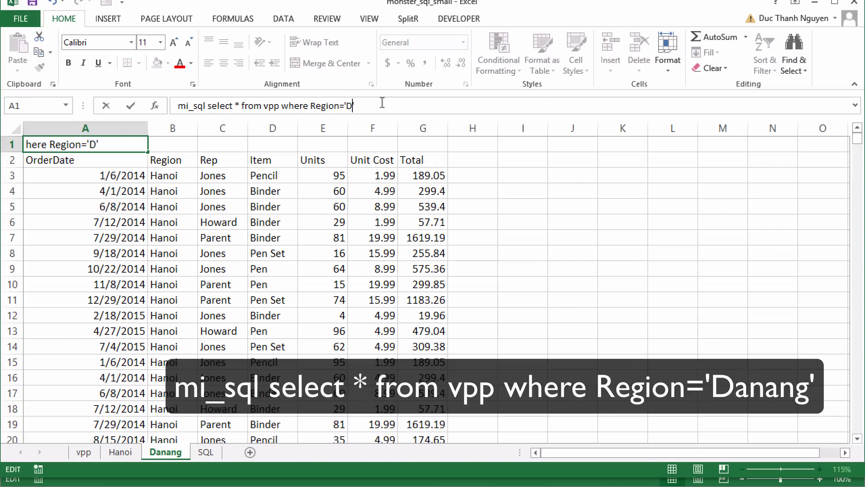
text(anang)
key(Return)
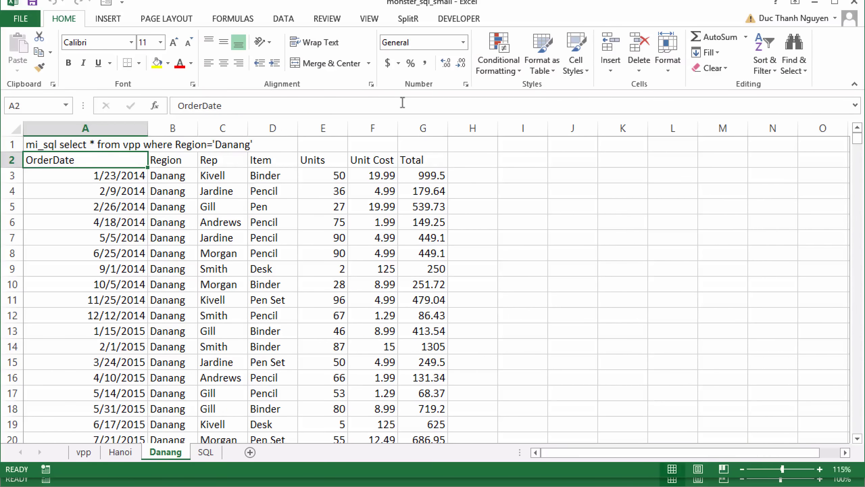
Step: Select all Region values in the Danang query output to check how many rows it returned
click(174, 174)
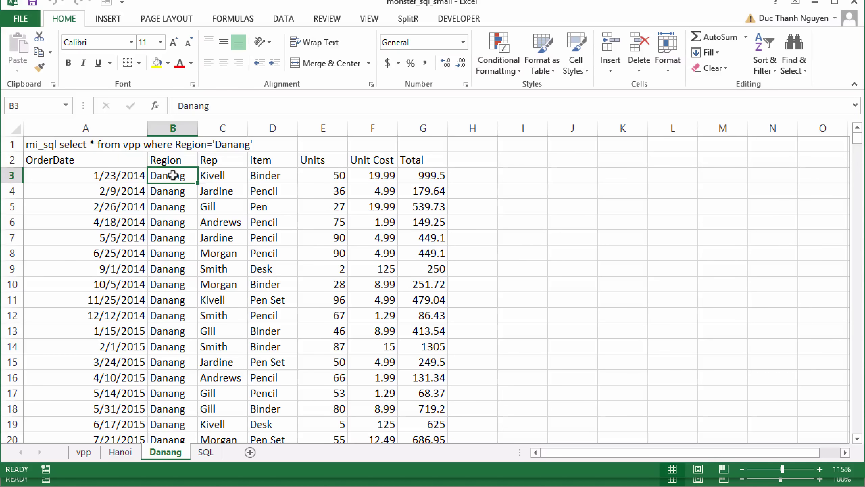
key(ctrl+shift+Down)
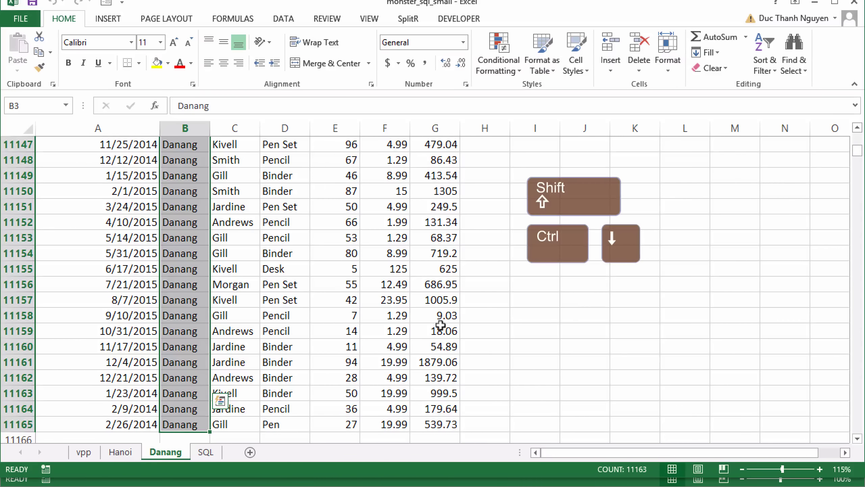
key(ctrl+Up)
key(Up)
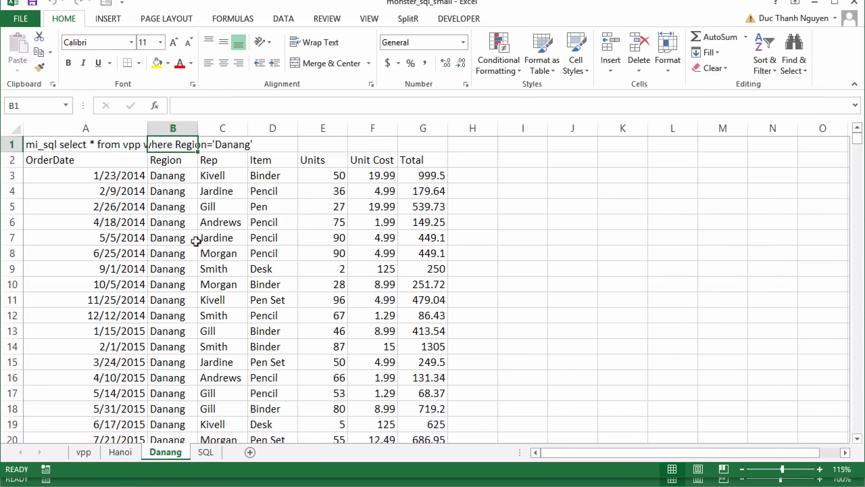
Step: Replace the asterisk in the query in cell A1 of the Danang sheet with Region, Units, Total and run it
click(169, 160)
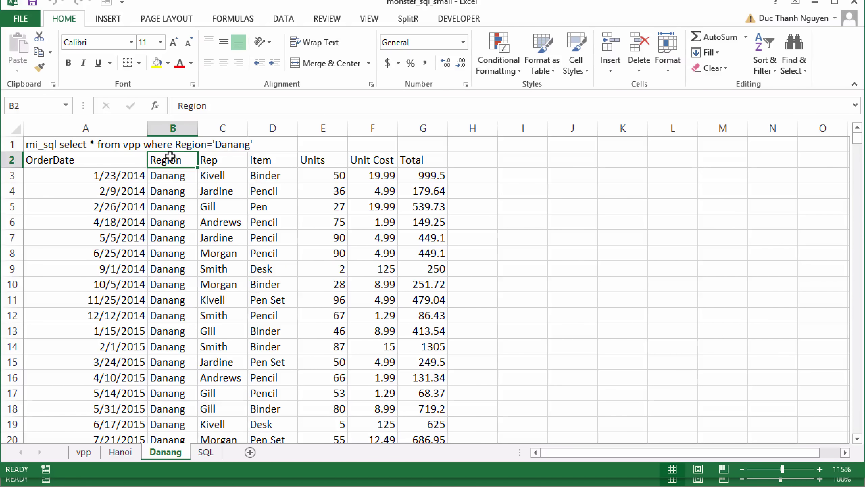
click(320, 157)
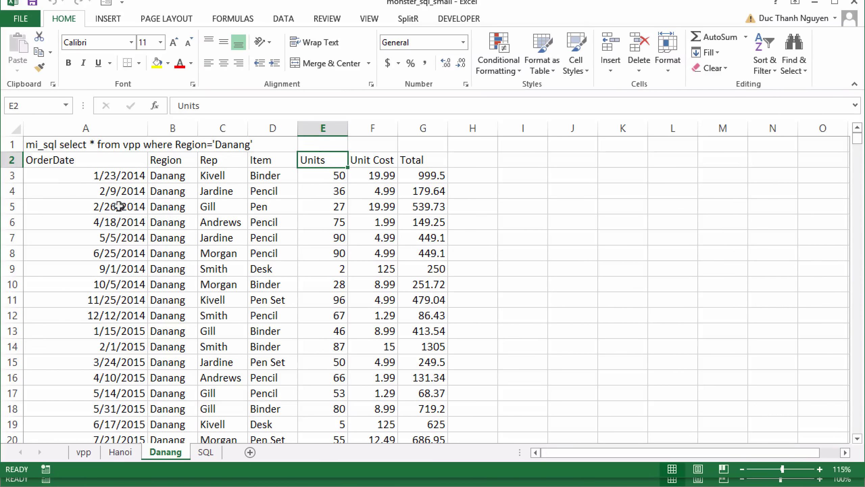
click(64, 141)
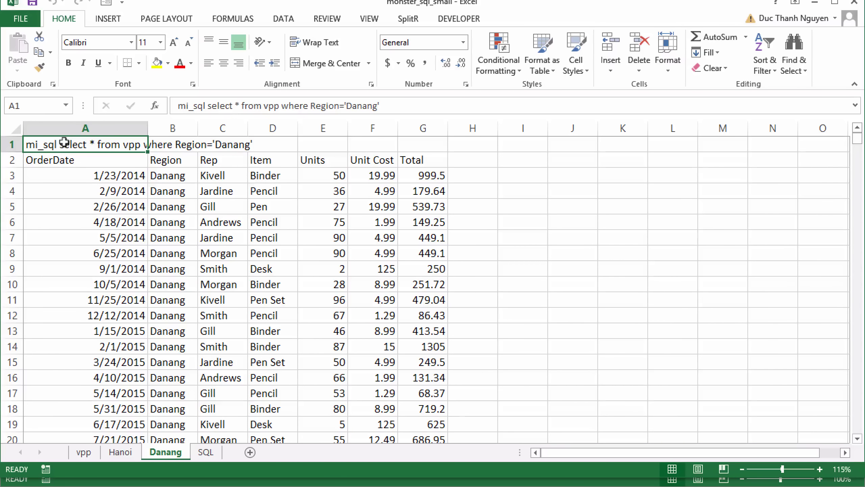
click(238, 106)
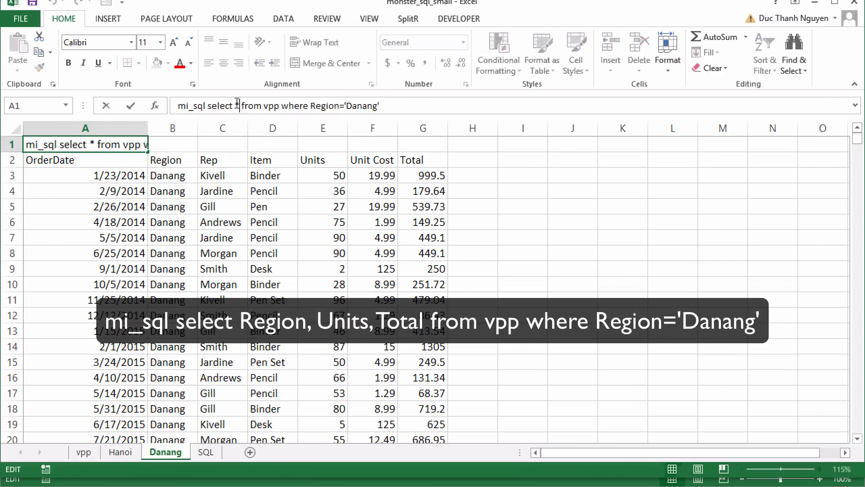
key(BackSpace)
text(Region)
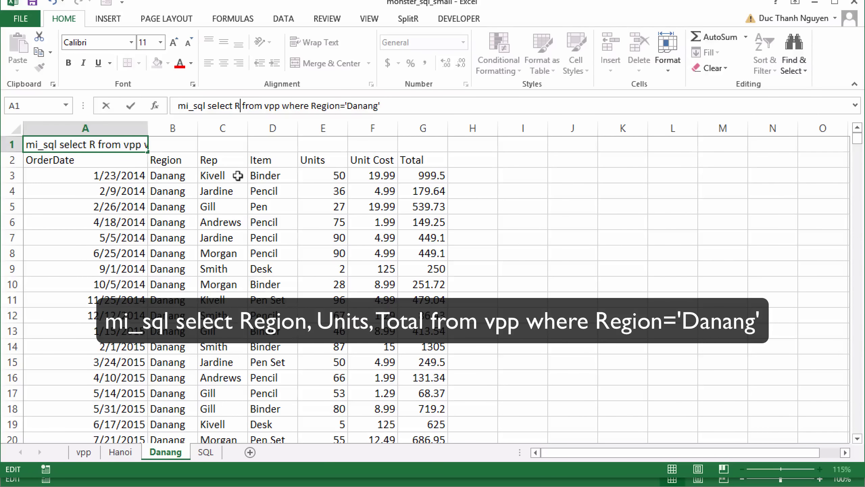
text(, )
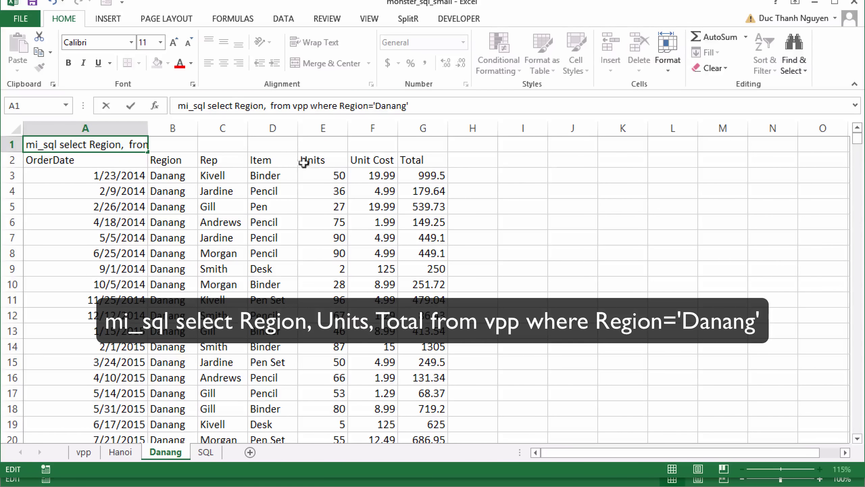
text(Units)
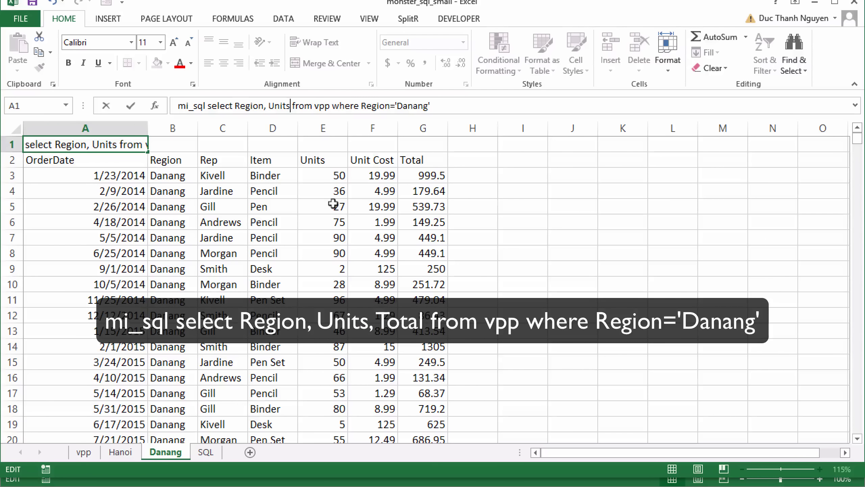
text(, )
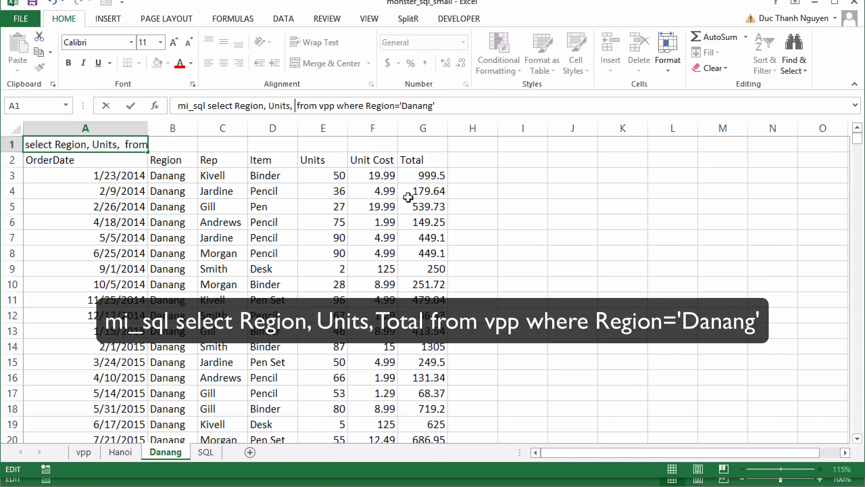
text(Toal)
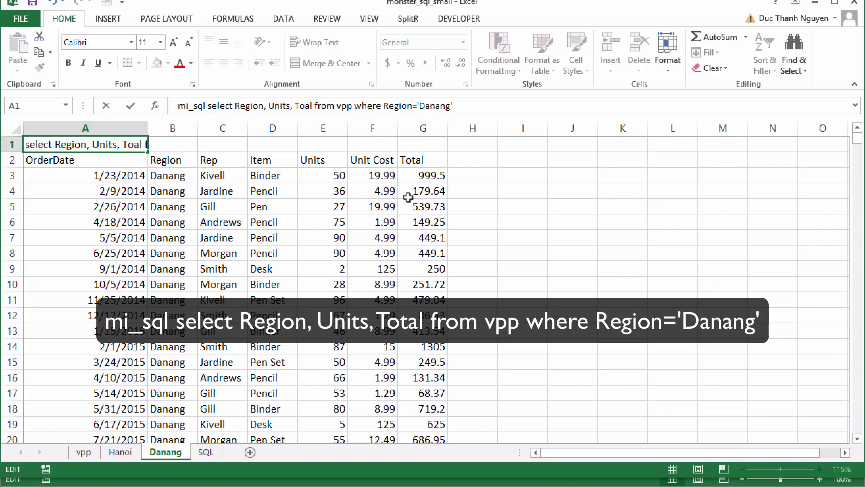
key(BackSpace)
key(BackSpace)
text(tal)
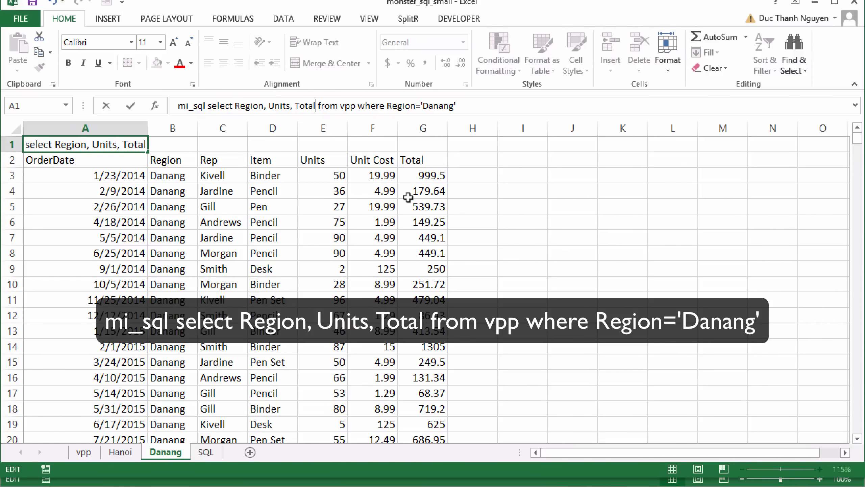
key(Return)
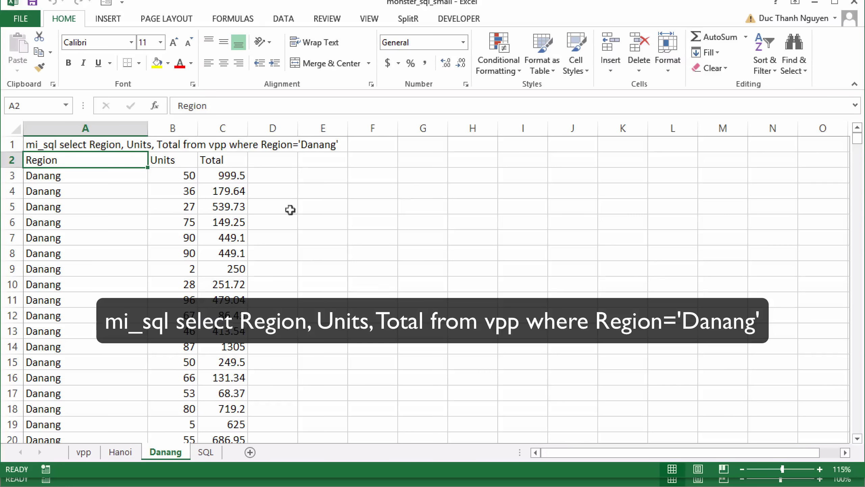
Step: Review the Danang query output, look at the source table on the vpp sheet, and return to the Danang sheet
click(77, 176)
shift+click(68, 251)
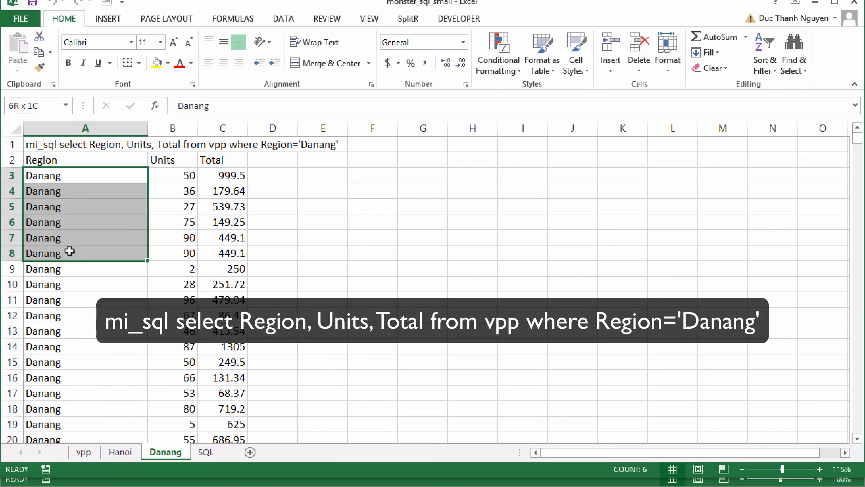
click(309, 251)
click(61, 146)
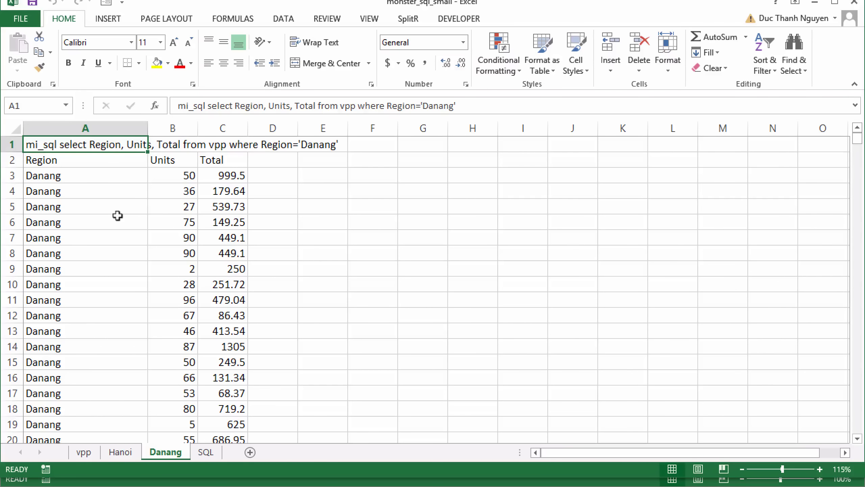
click(83, 452)
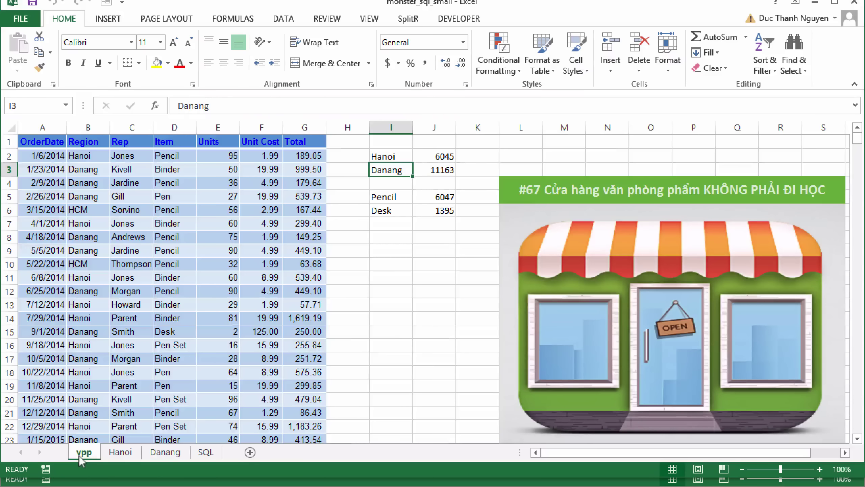
click(138, 246)
click(163, 452)
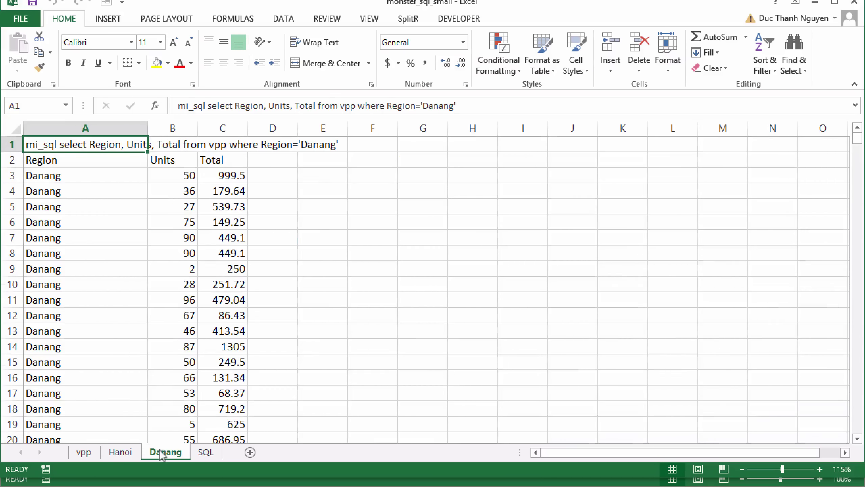
click(422, 284)
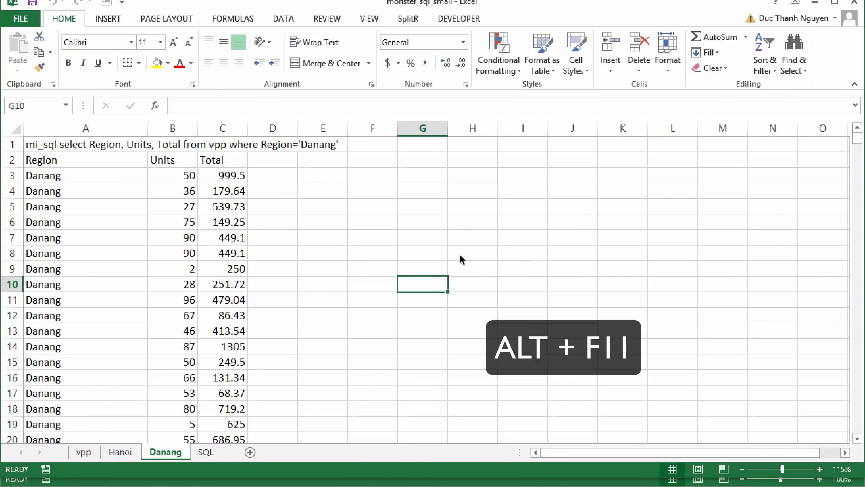
Step: Open the VBA editor, display the code of Module1 in monster_sql_small.xlsm, and examine the sql argument of run_sql_sub
click(357, 272)
key(alt+F11)
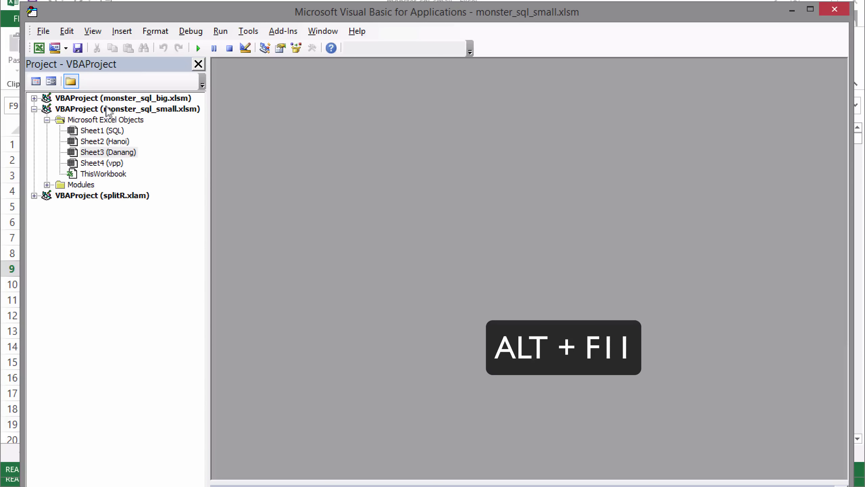
click(46, 185)
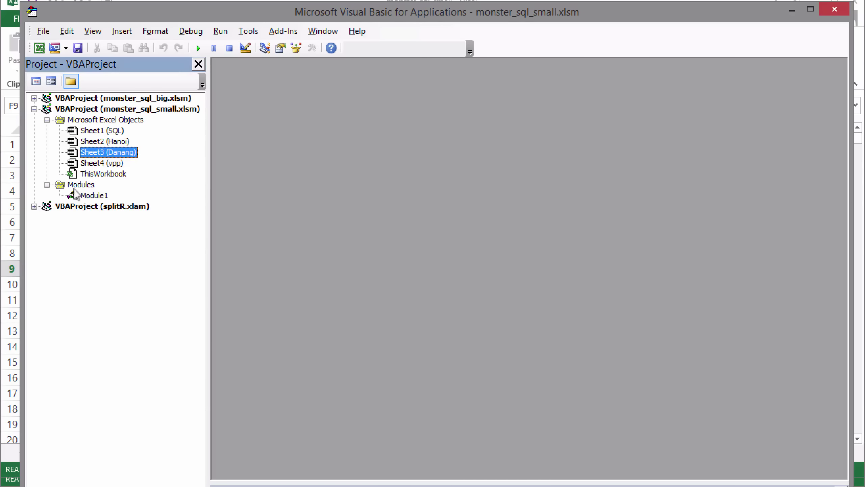
double_click(89, 195)
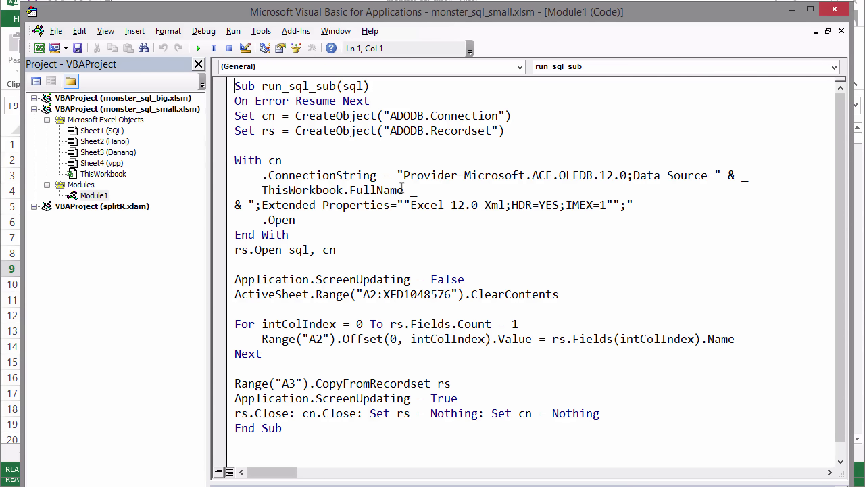
double_click(246, 85)
double_click(353, 86)
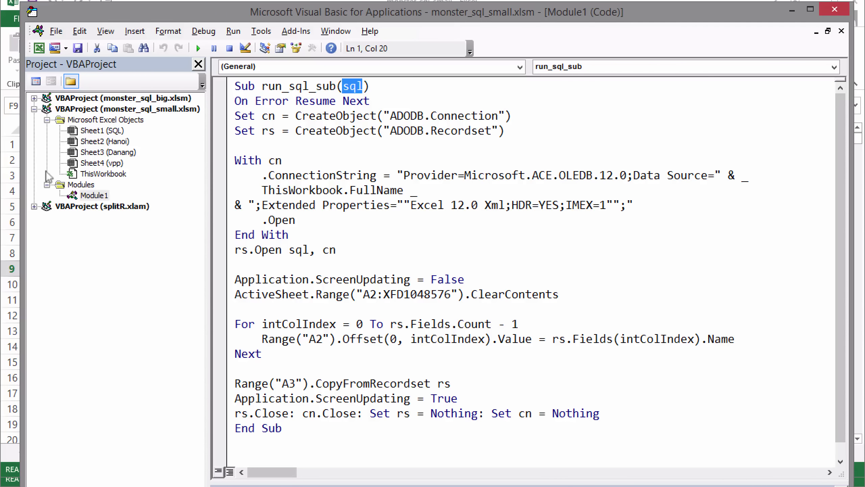
Step: Open the code of Sheet2 (Hanoi), look at the query in cell A1 of the Hanoi sheet, and return to the code
drag(106, 5, 150, 3)
double_click(138, 136)
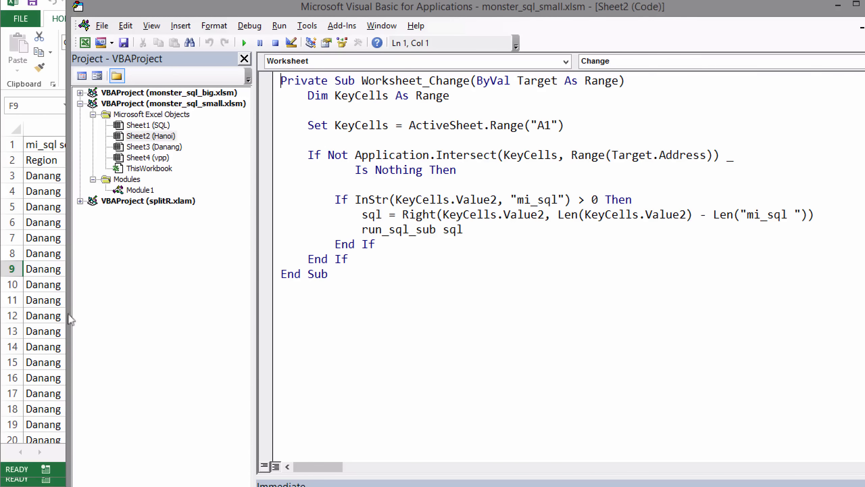
click(43, 316)
click(120, 452)
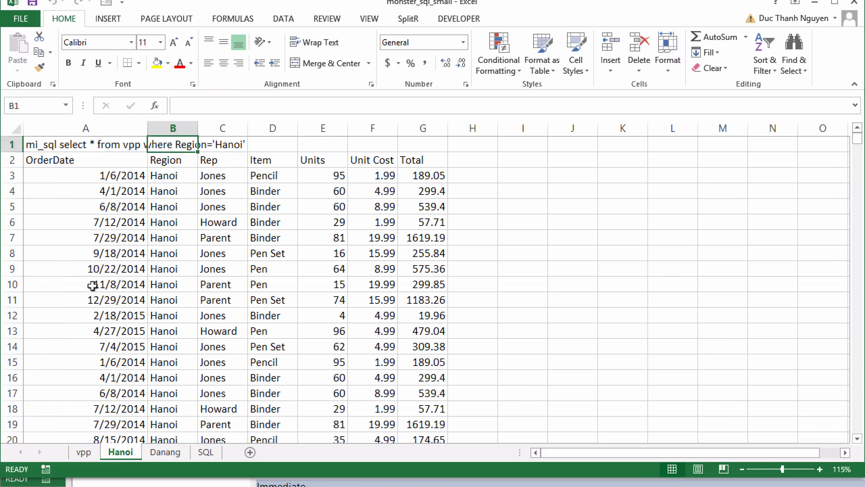
click(66, 144)
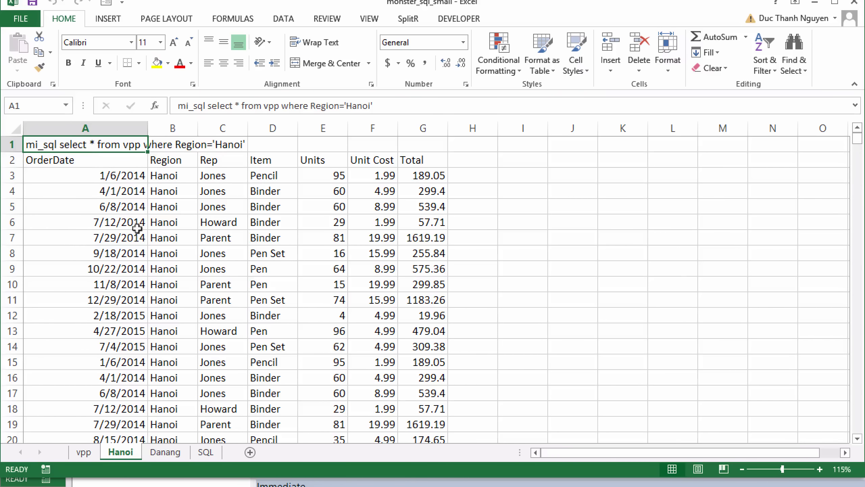
click(190, 481)
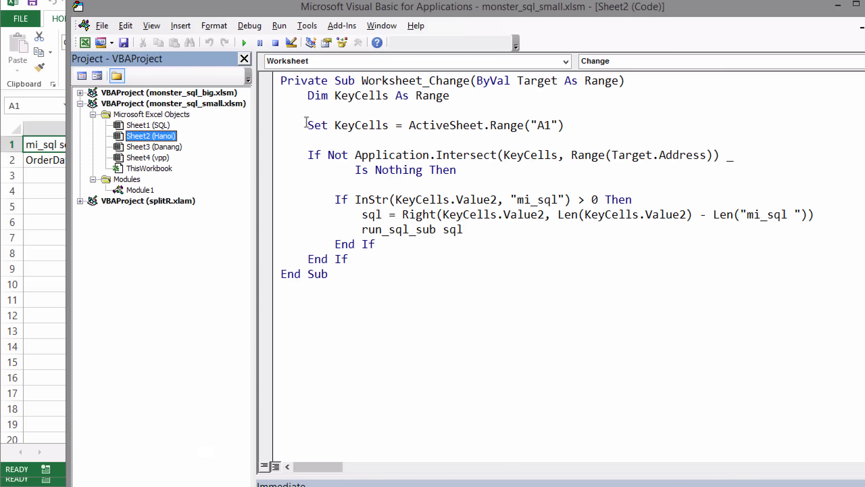
Step: Examine the Worksheet_Change line that sets KeyCells to A1 and the If block that checks the cell for "mi_sql"
drag(305, 124, 574, 119)
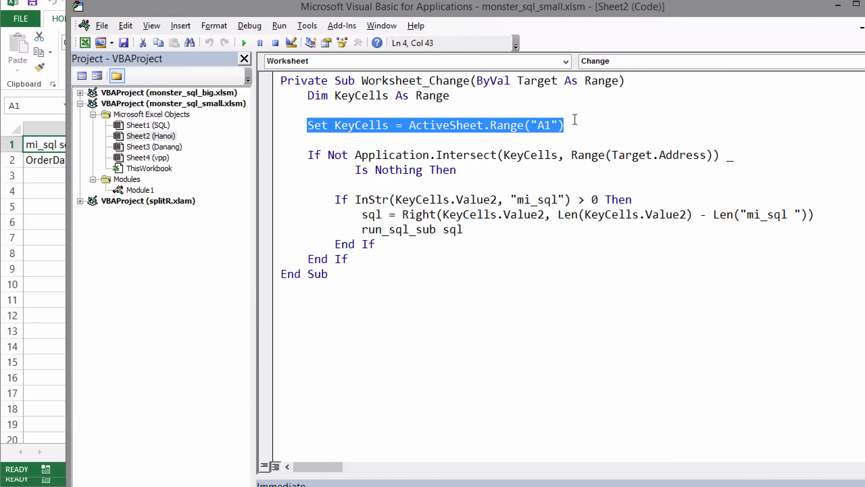
click(562, 119)
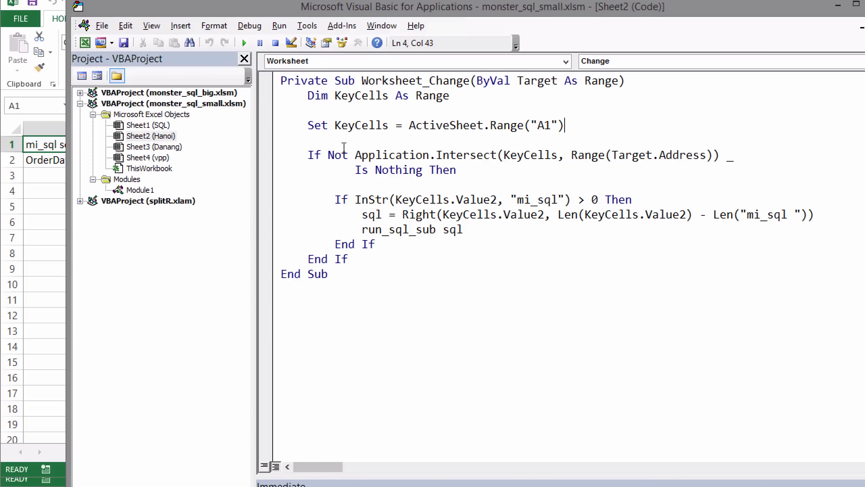
drag(307, 152, 380, 250)
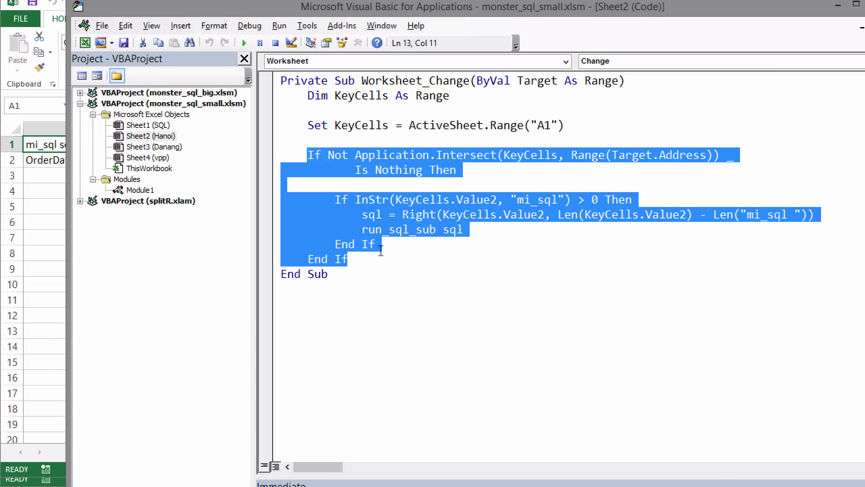
click(463, 178)
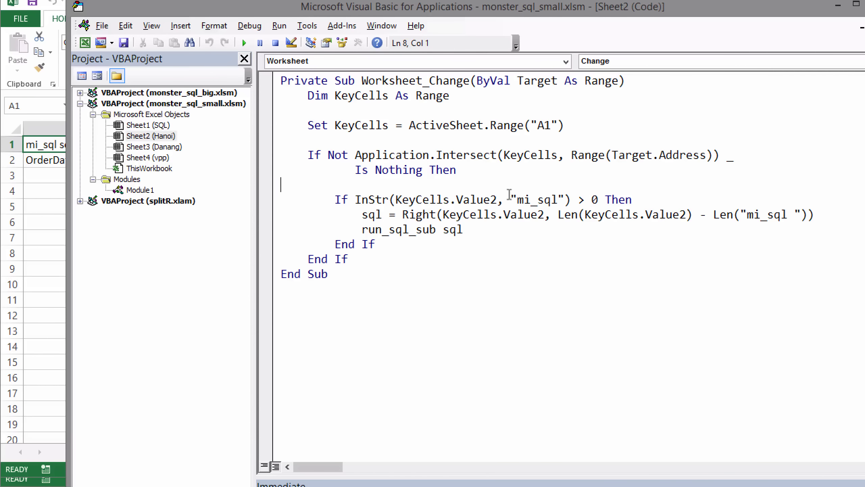
drag(510, 199, 557, 199)
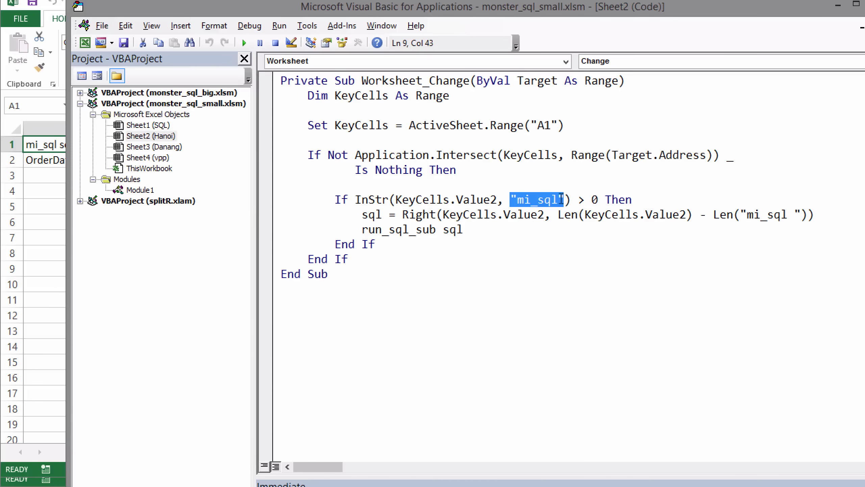
click(523, 199)
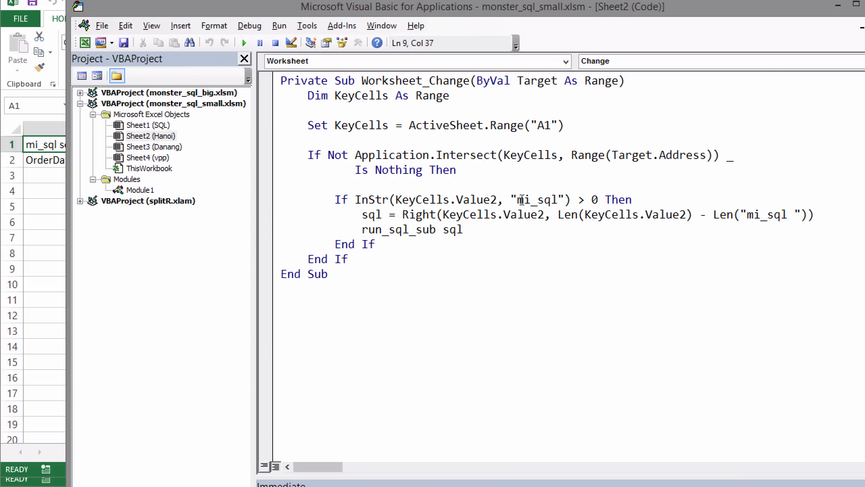
drag(529, 199, 515, 199)
click(537, 199)
Step: Examine the line that assigns sql, highlighting its Right function and both Len functions
double_click(369, 214)
click(475, 214)
drag(438, 217, 440, 217)
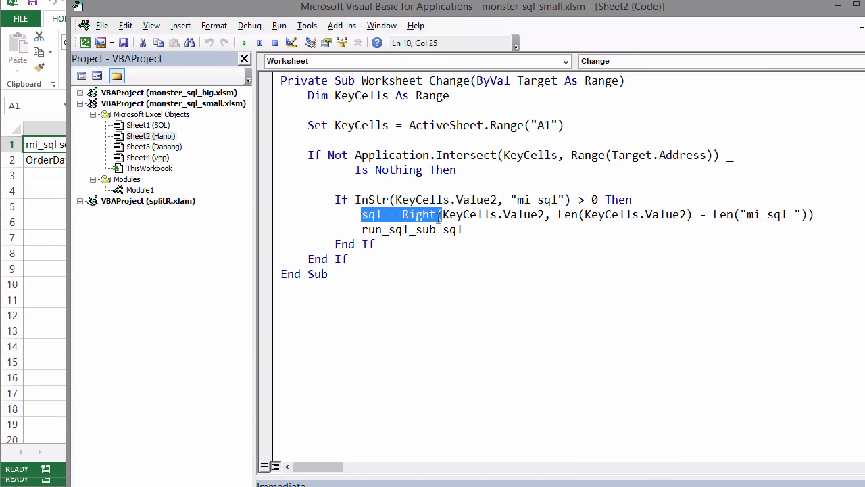
double_click(434, 216)
double_click(563, 214)
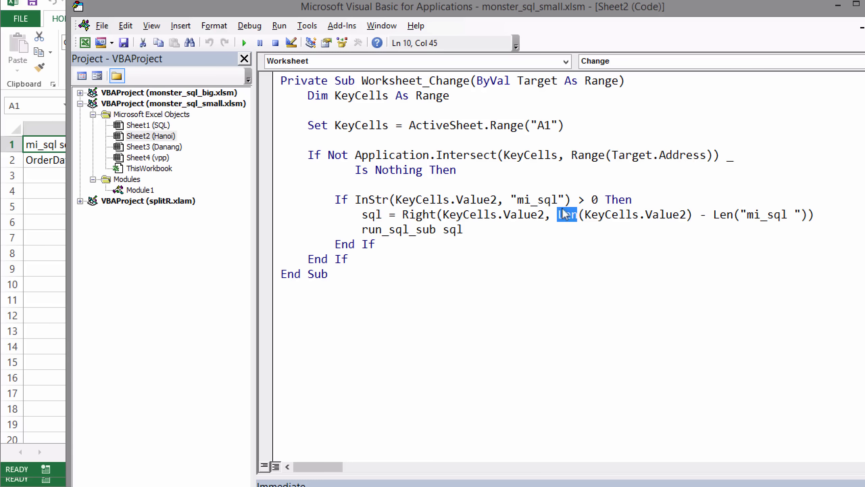
double_click(716, 213)
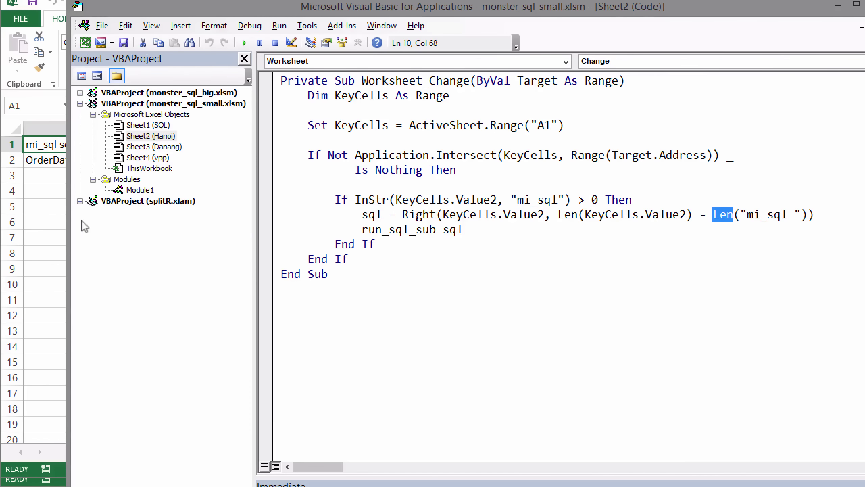
Step: Highlight the select statement after mi_sql in cell A1 of the Hanoi sheet, leave it unedited, and return to the VBA code
click(35, 220)
click(64, 146)
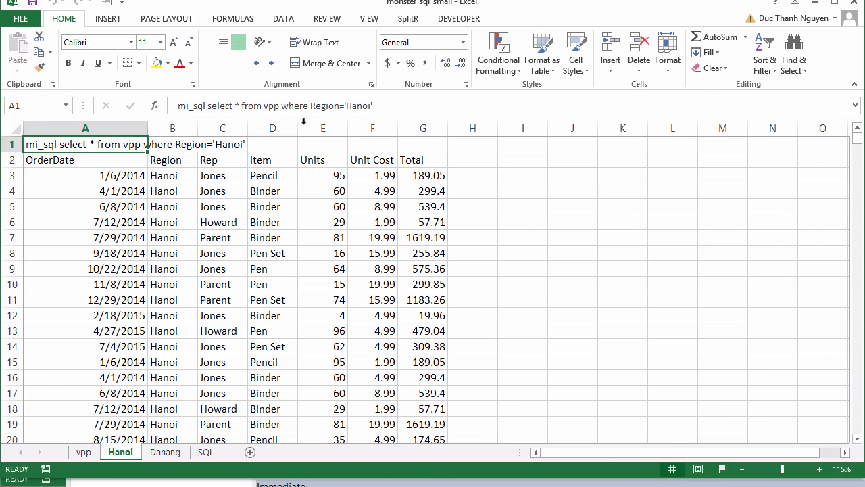
drag(380, 104, 207, 102)
key(Escape)
click(167, 483)
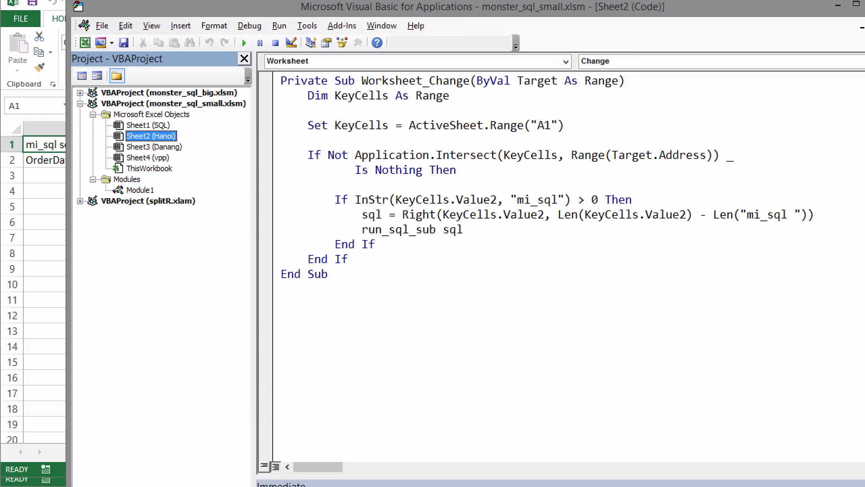
Step: Open the code of Module1 and highlight the two CreateObject lines that set cn and rs in run_sql_sub
double_click(409, 230)
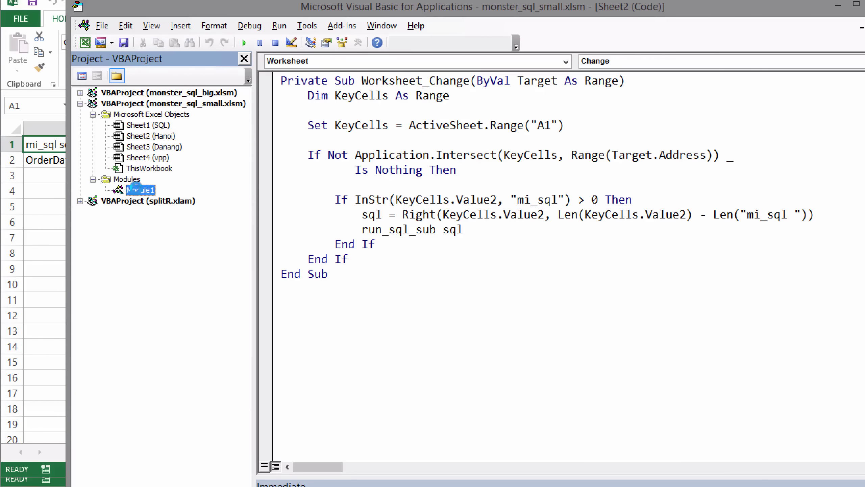
double_click(138, 190)
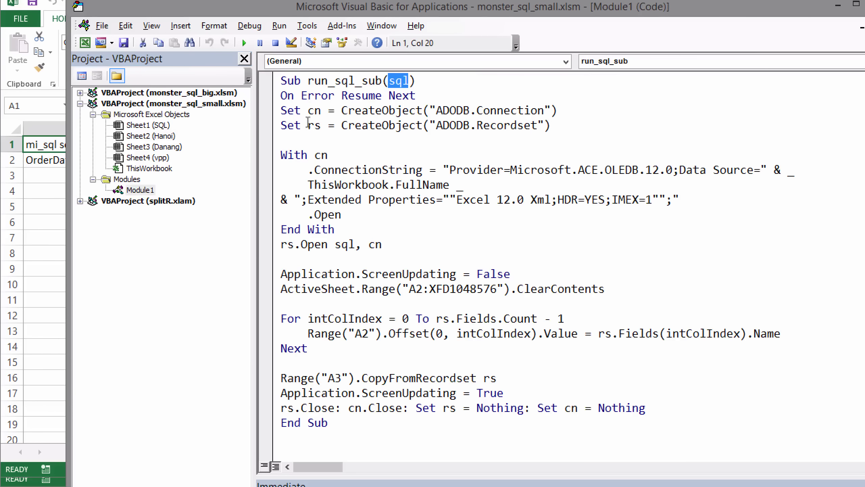
click(381, 147)
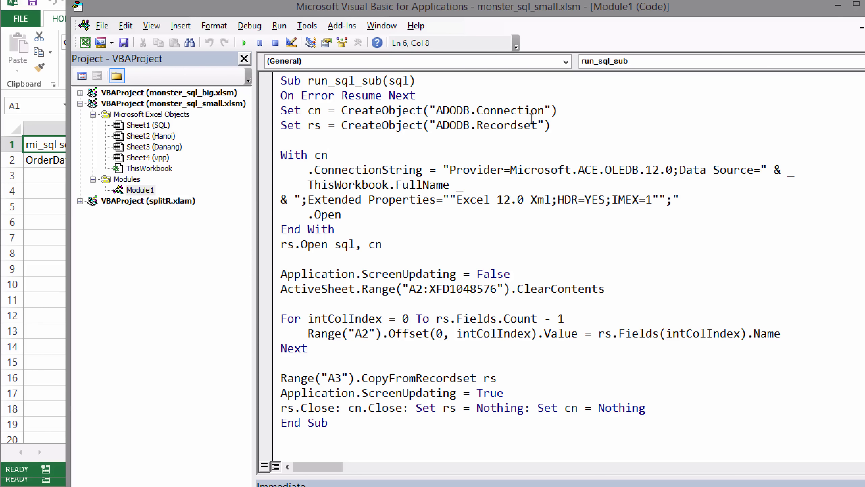
drag(552, 123, 267, 106)
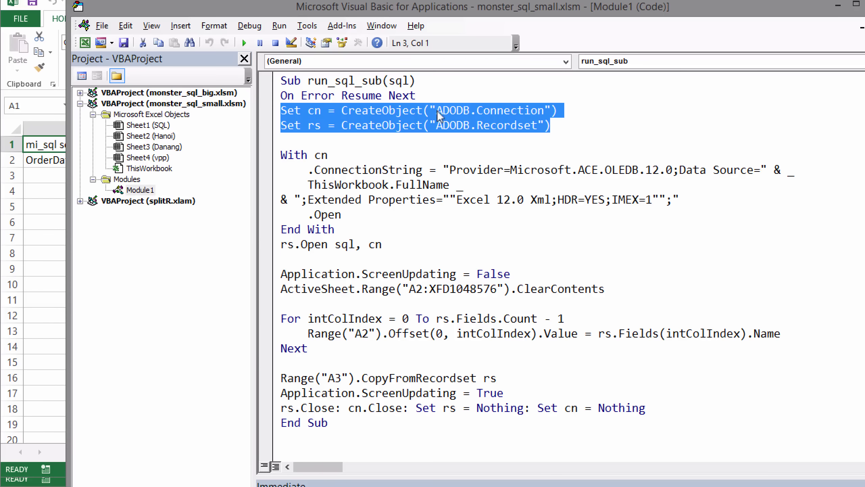
click(370, 148)
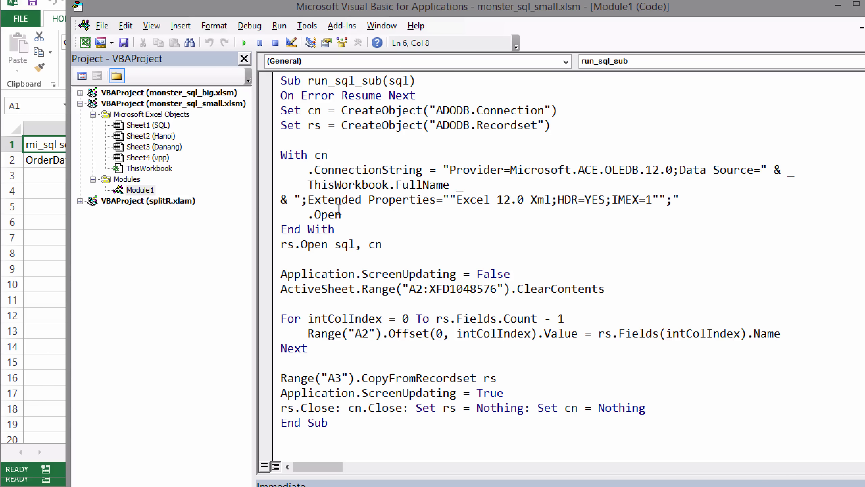
Step: Examine the With cn block that opens the connection and the rs.Open sql, cn line
drag(335, 229, 274, 155)
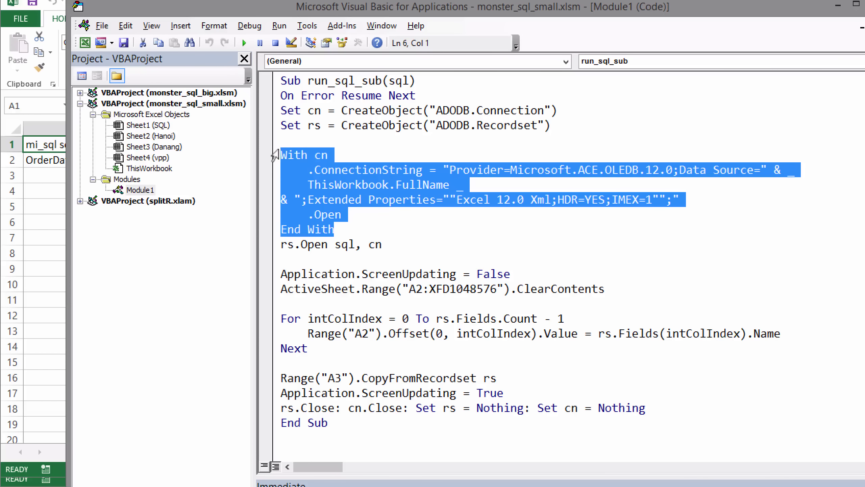
click(383, 244)
drag(382, 244, 272, 242)
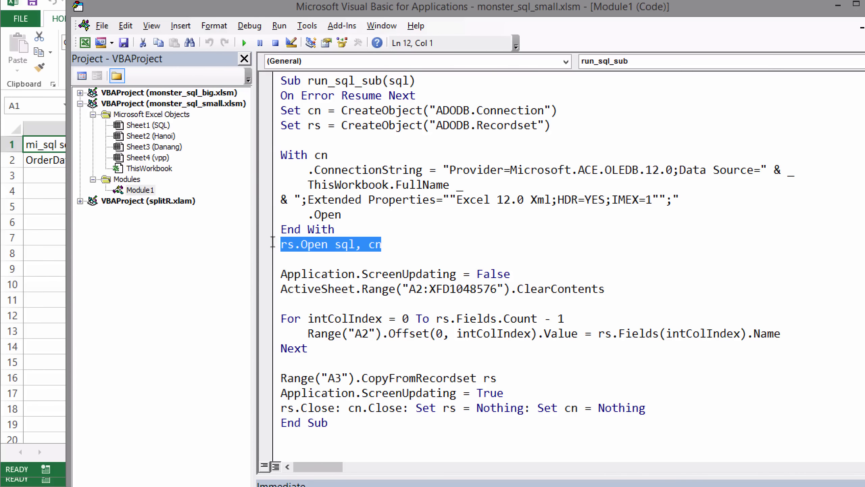
click(421, 248)
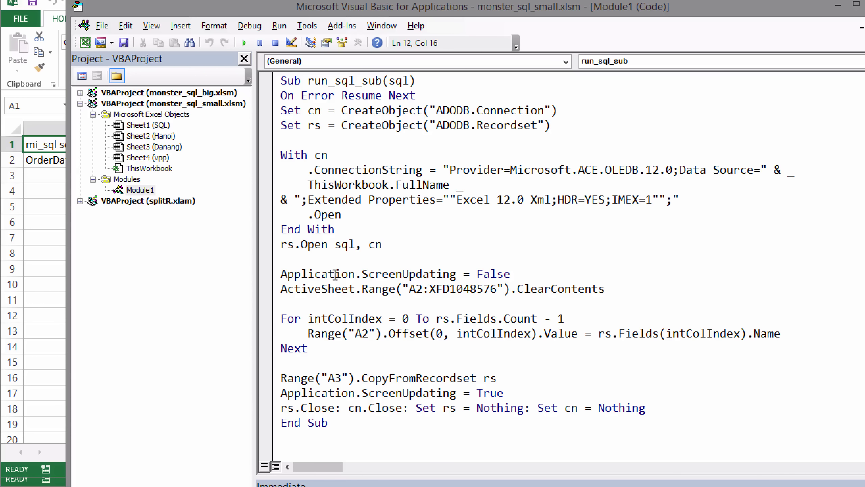
Step: Examine the ClearContents line, highlighting the end cell XFD1048576 of its range
drag(278, 286, 495, 286)
click(495, 298)
double_click(467, 287)
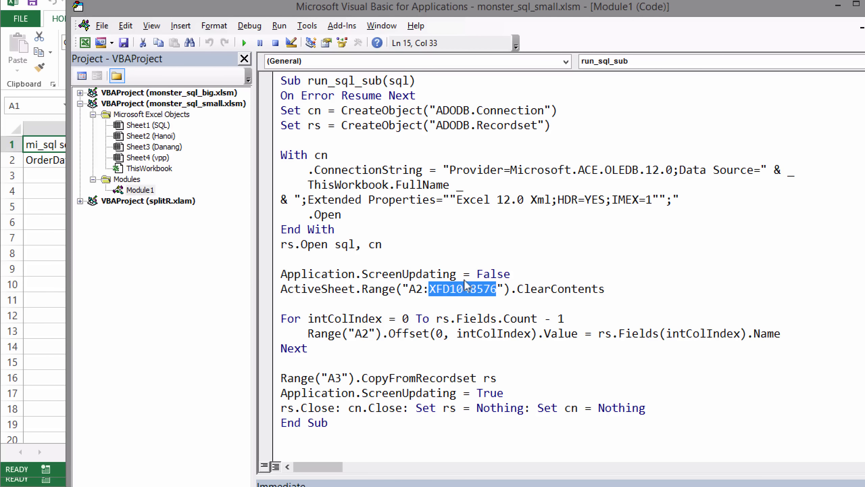
click(456, 298)
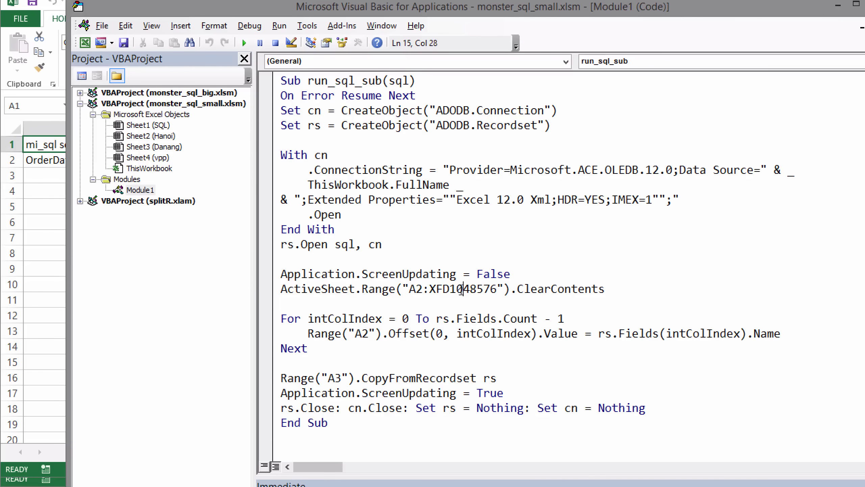
double_click(461, 289)
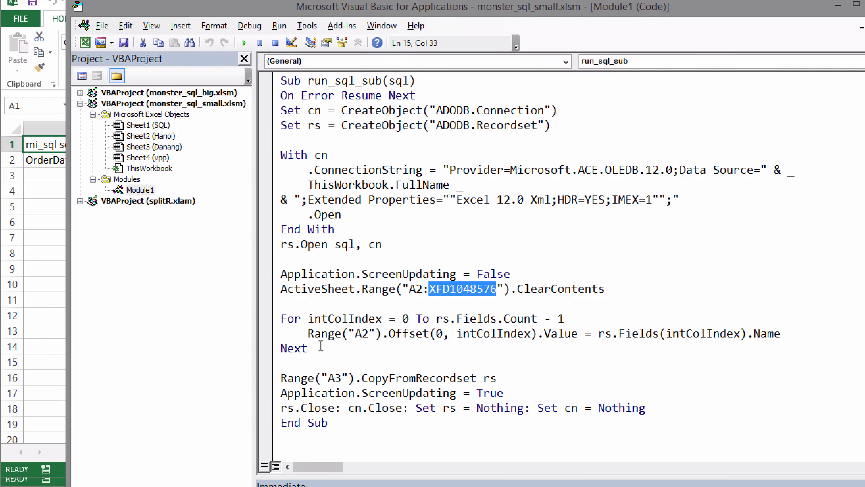
Step: Highlight the For intColIndex loop, look at the OrderDate, Region and Rep headers on the vpp sheet, and return to the code
drag(320, 348, 274, 314)
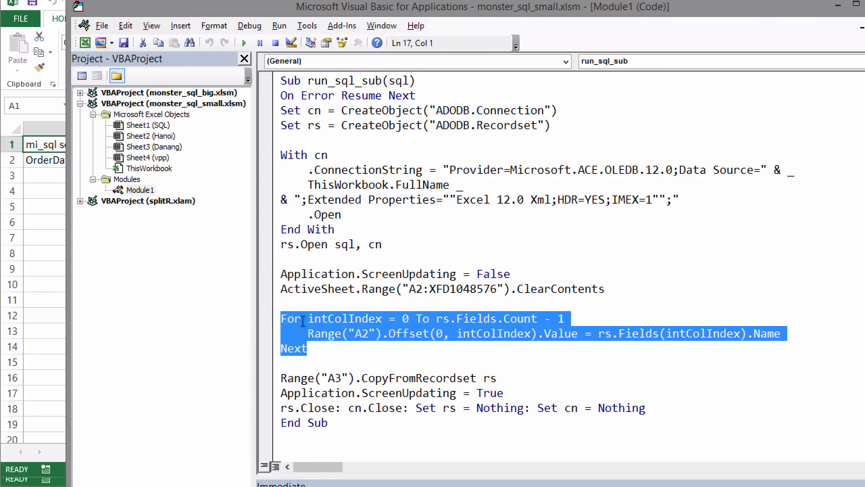
click(332, 343)
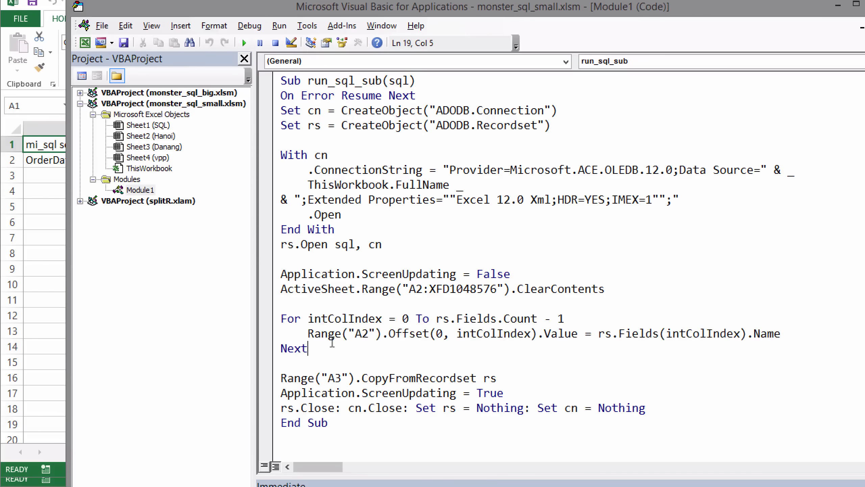
click(42, 331)
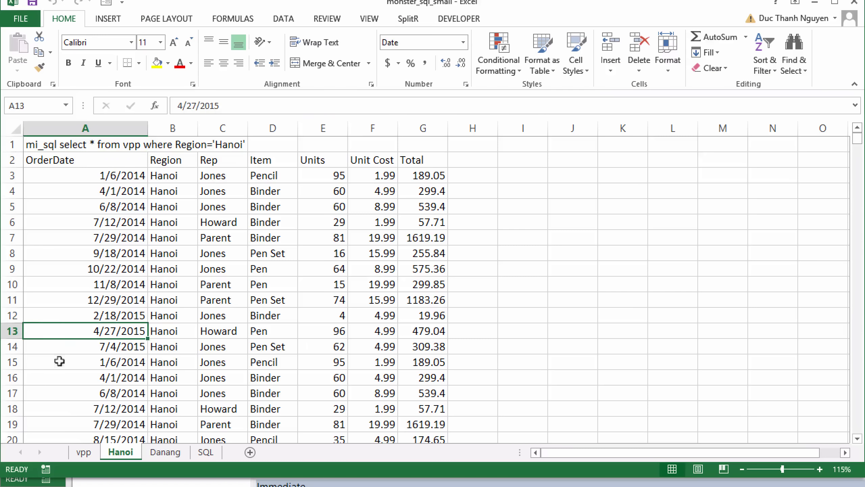
click(84, 452)
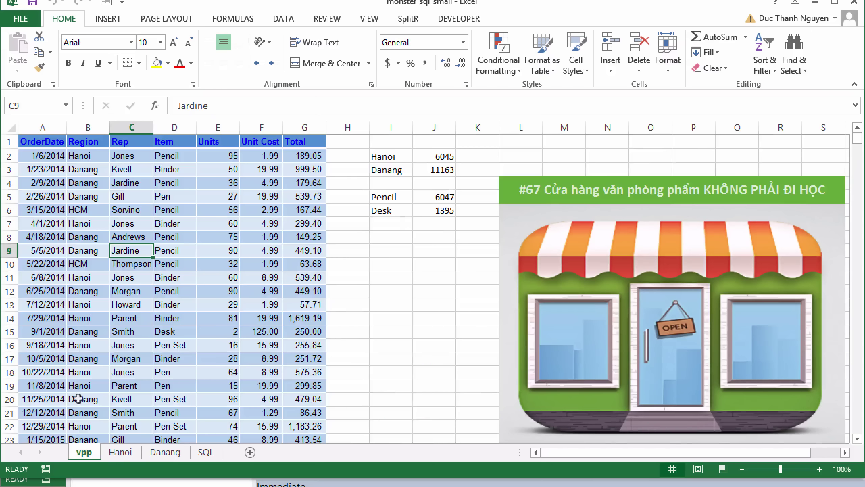
click(42, 140)
click(99, 140)
click(130, 140)
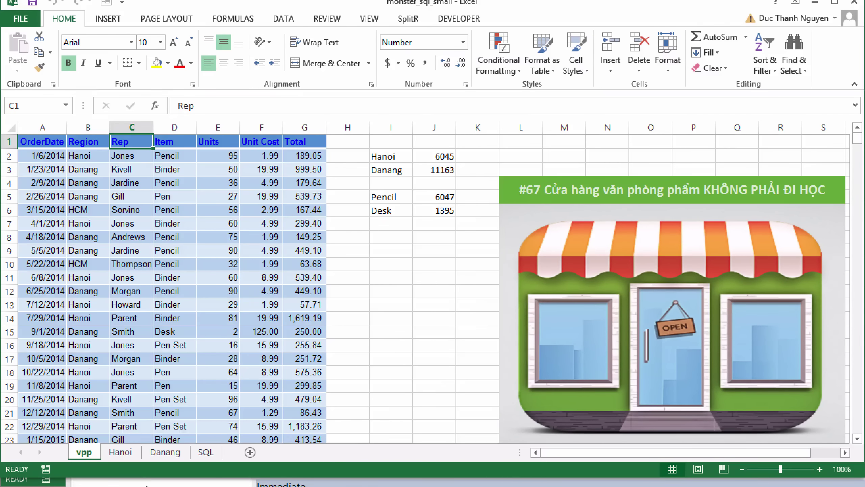
key(alt+F11)
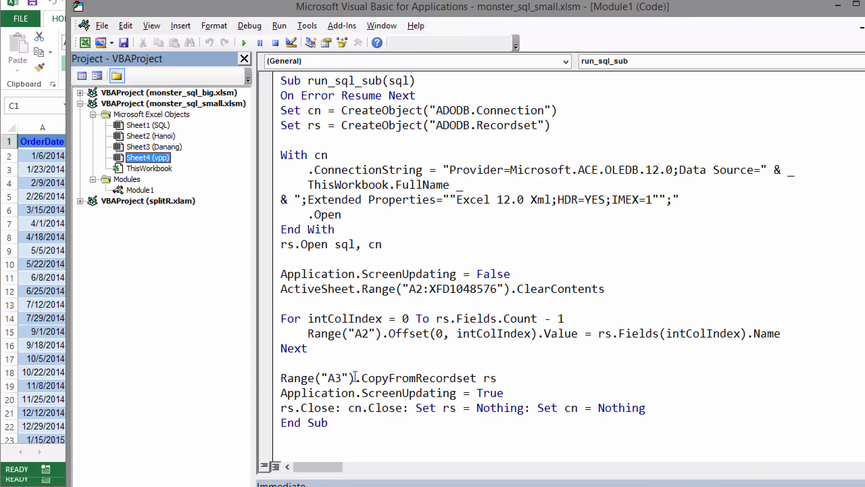
Step: Examine the line that copies the recordset rs to cell A3
click(507, 374)
drag(496, 377, 279, 377)
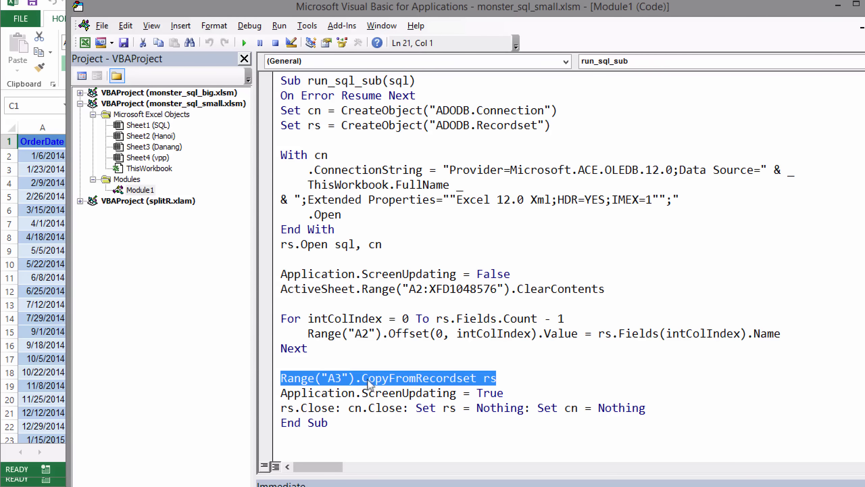
click(500, 348)
Step: Close the VBA editor and duplicate the Danang sheet, placing the copy before the SQL sheet
drag(736, 15, 684, 17)
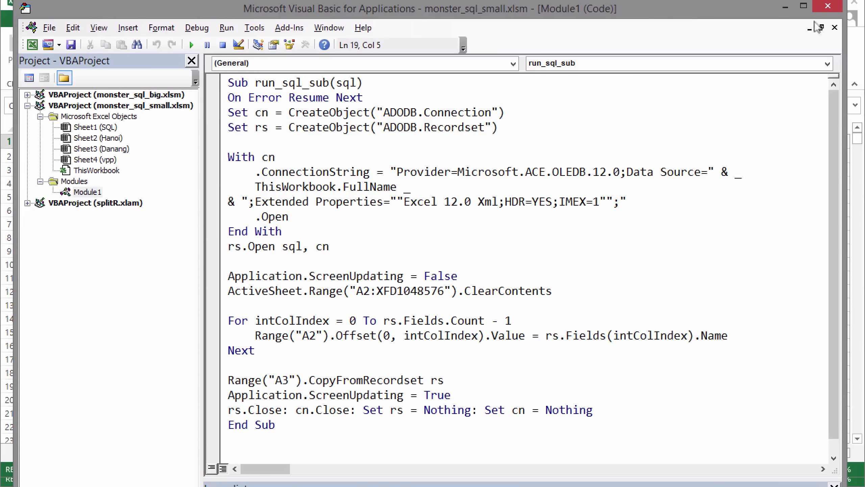
click(828, 7)
click(115, 449)
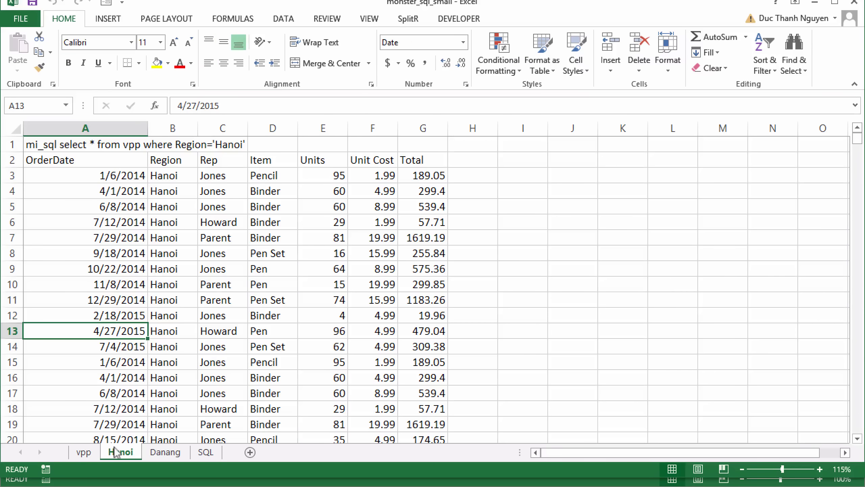
click(164, 446)
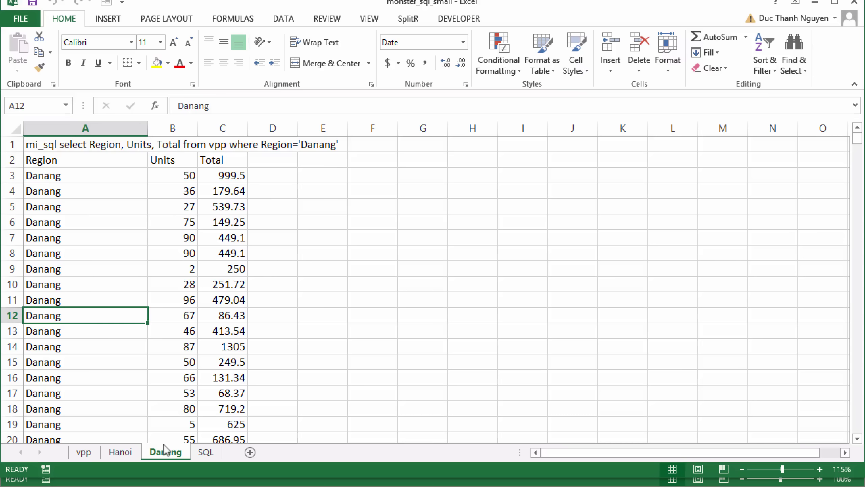
drag(164, 444, 198, 448)
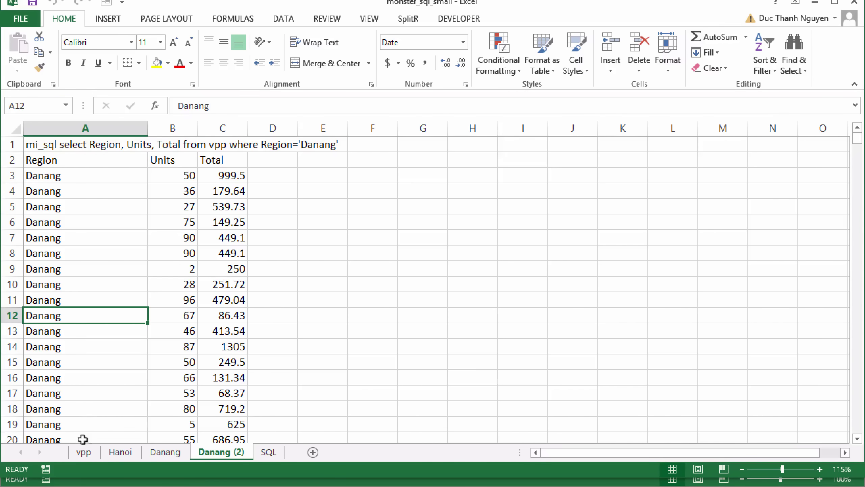
Step: Check the vpp sheet and rename the copied Danang (2) sheet as Pencil
click(83, 452)
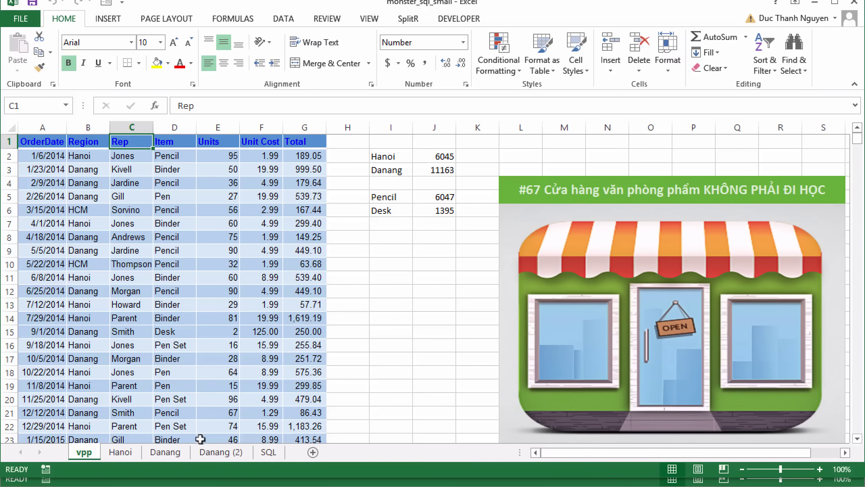
click(210, 452)
double_click(210, 451)
text(P)
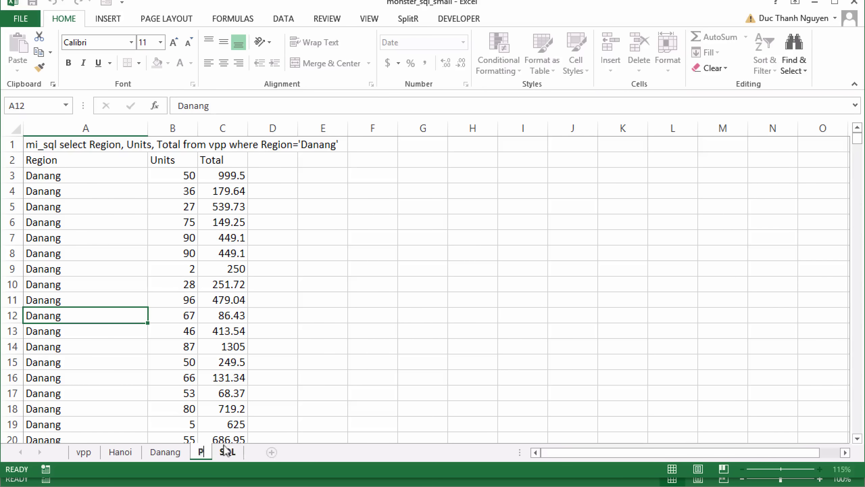
text(encil)
key(Return)
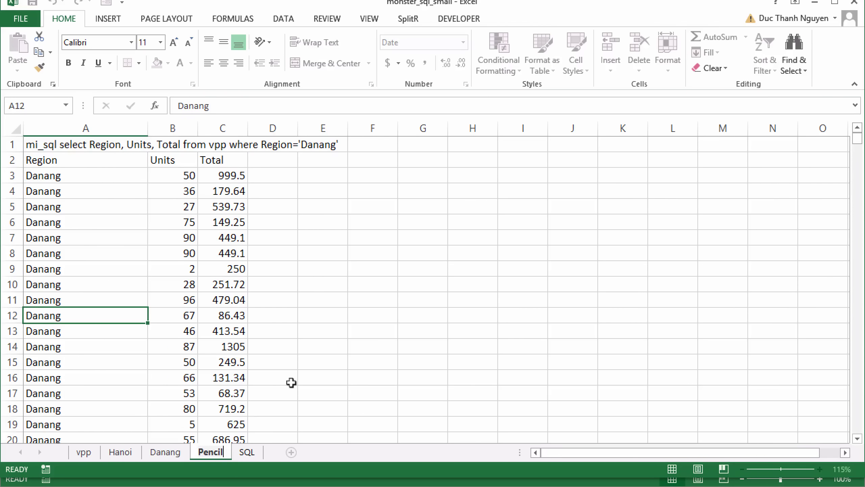
Step: Change the query in cell A1 of the Pencil sheet to mi_sql select * from vpp where Items='Pencil' and run it
click(59, 143)
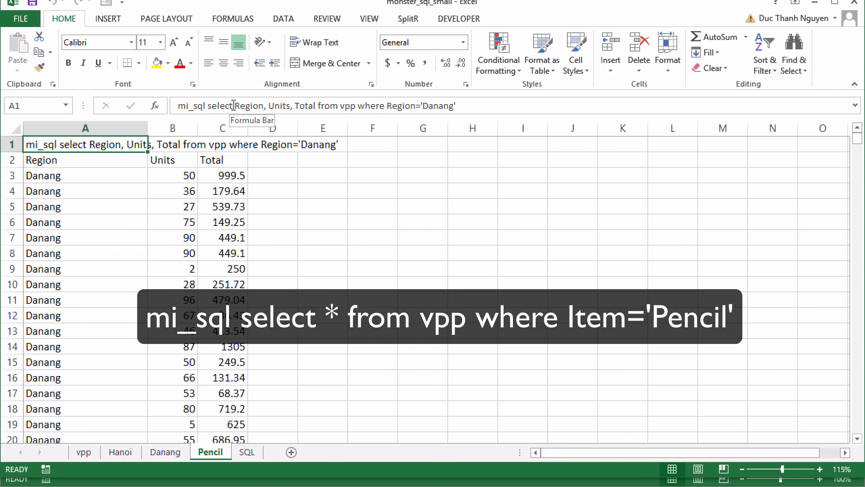
drag(233, 106, 315, 106)
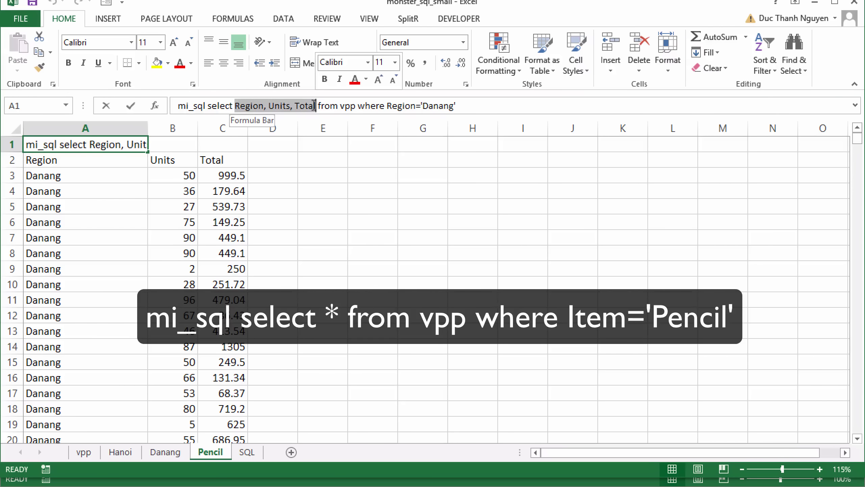
text(*)
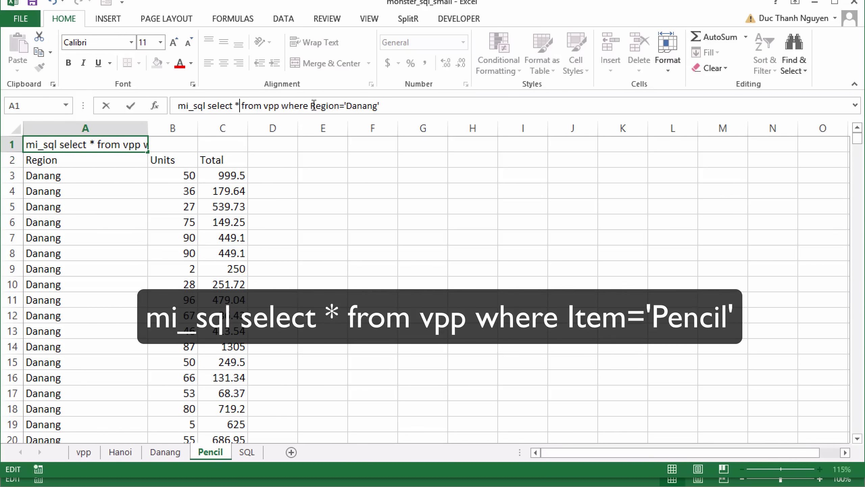
drag(310, 105, 384, 105)
key(BackSpace)
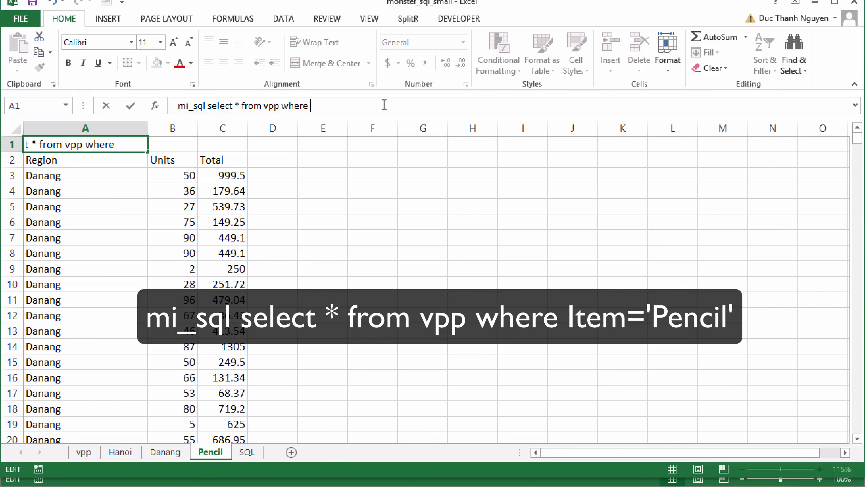
text(Items=)
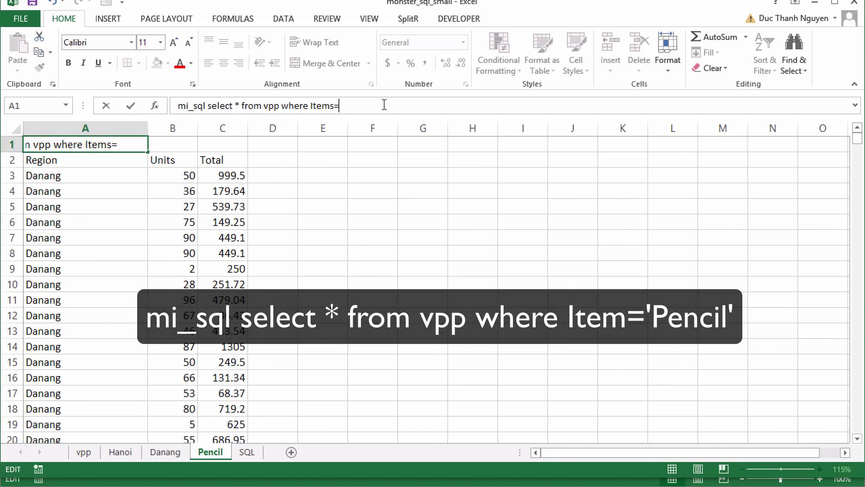
text('Pencil')
key(Return)
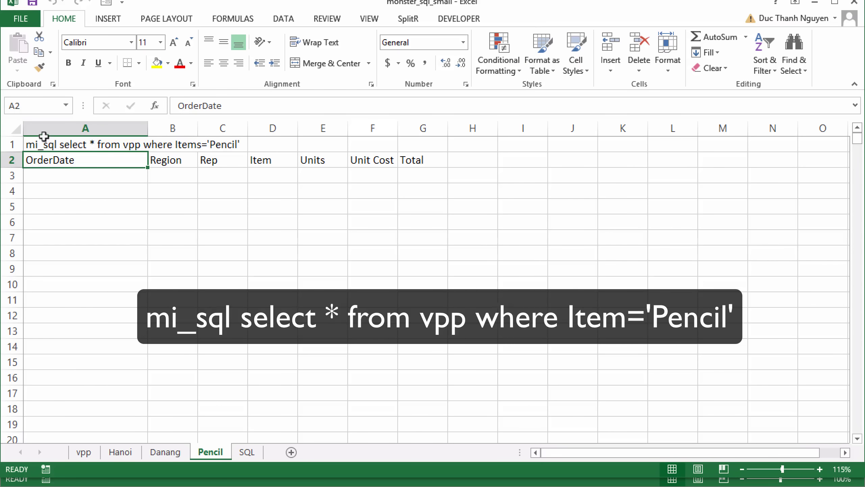
Step: Check the Item header in D2, correct the field name in the A1 query to Item, and rerun it
click(270, 159)
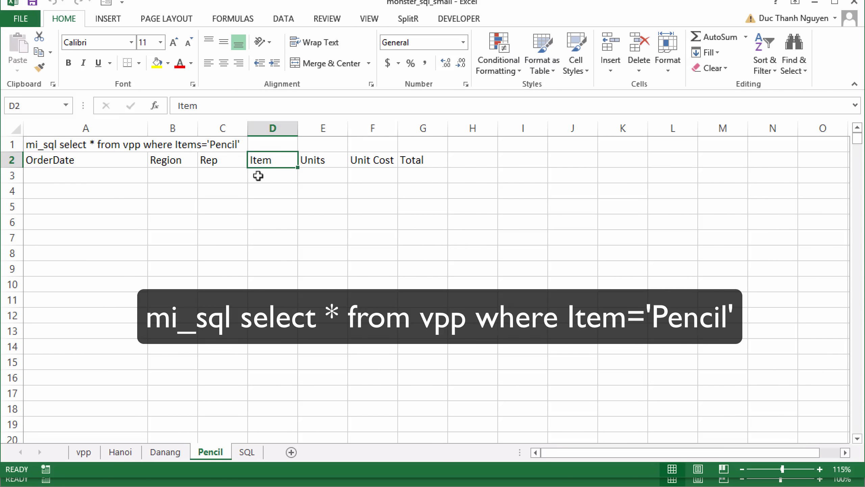
click(45, 145)
click(333, 104)
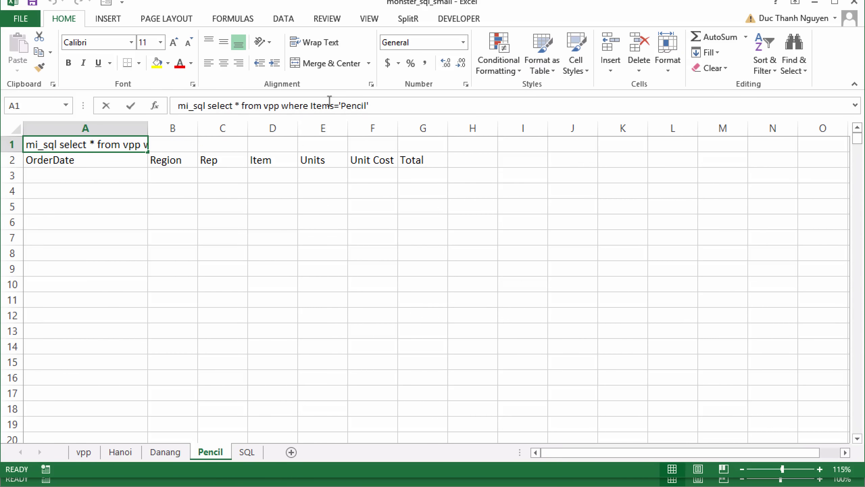
key(Delete)
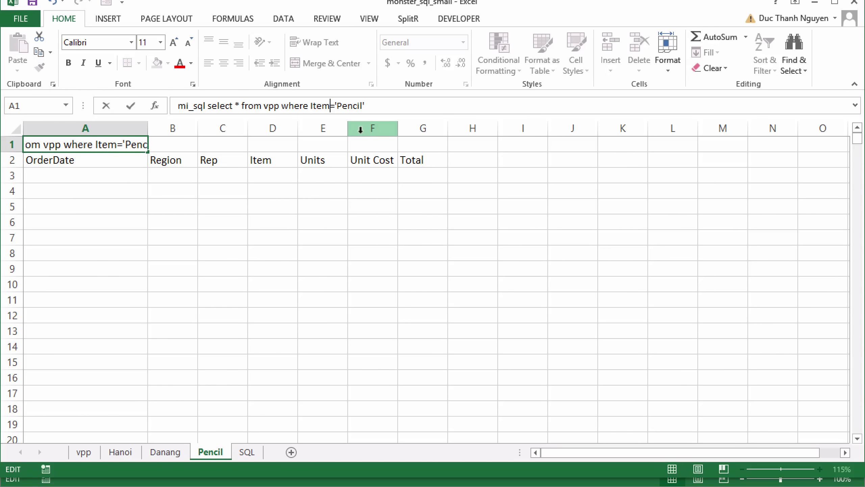
key(Return)
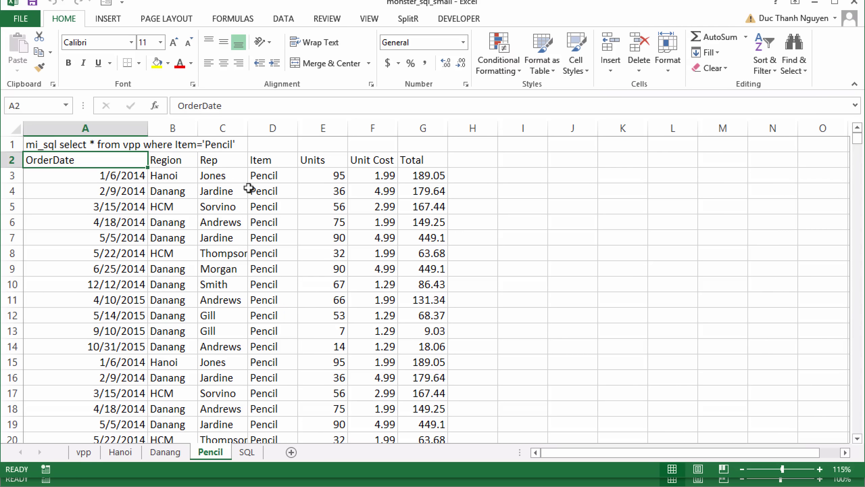
Step: Compare the number of Pencil rows on the Pencil sheet with the Pencil COUNTIF in J5 of the vpp sheet
click(276, 172)
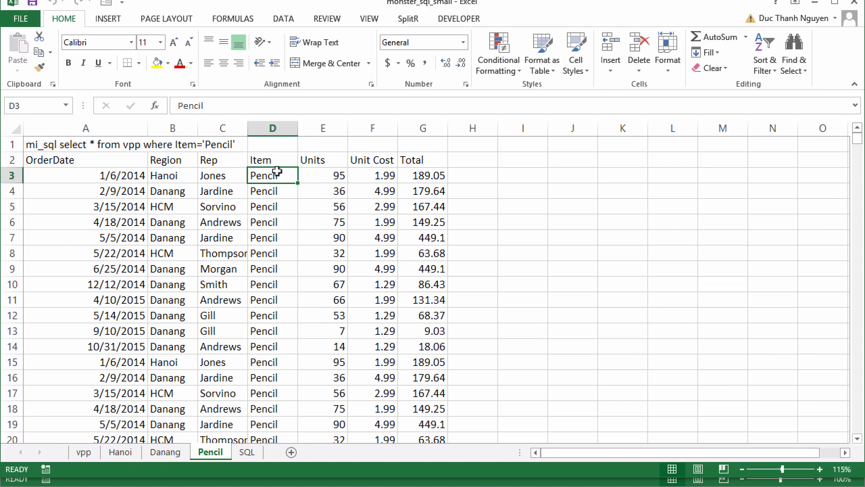
key(ctrl+shift+Down)
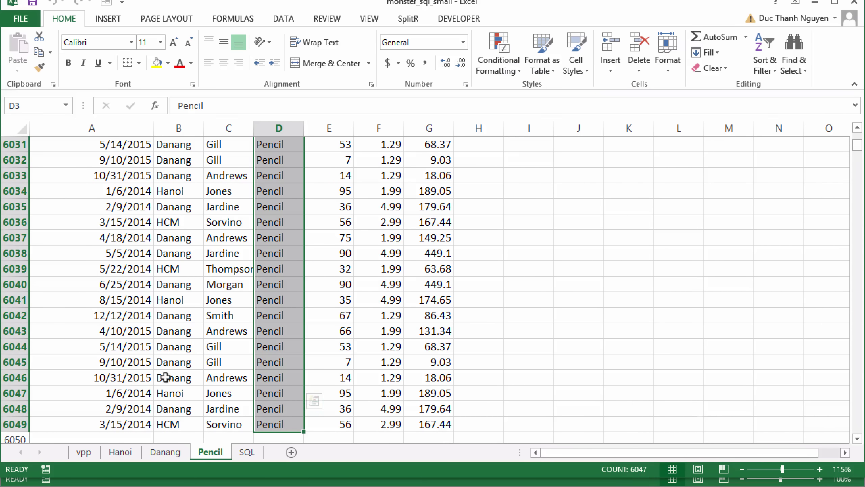
click(82, 454)
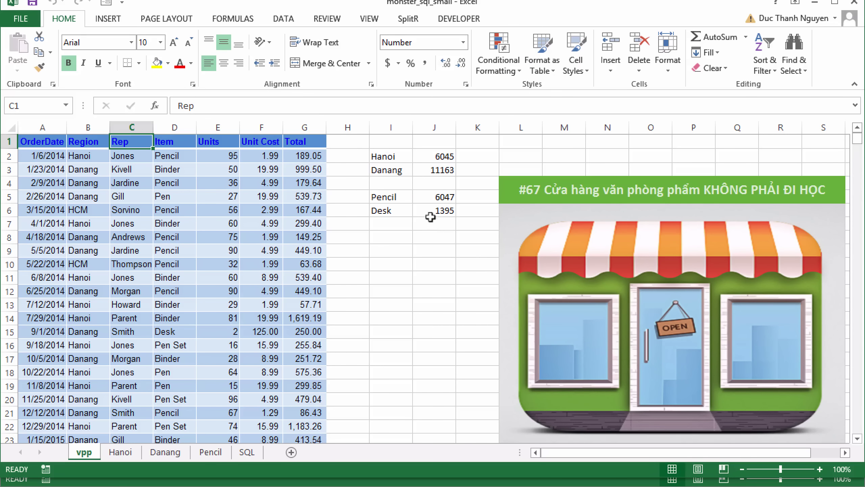
click(424, 196)
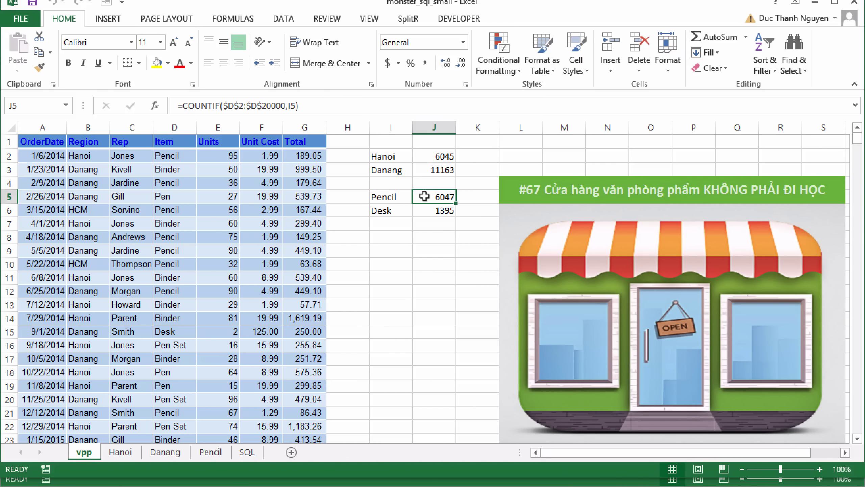
click(419, 236)
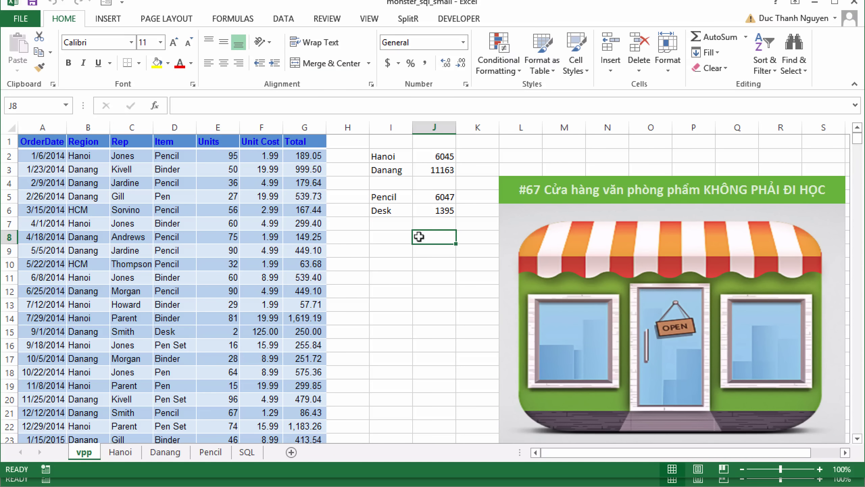
click(208, 452)
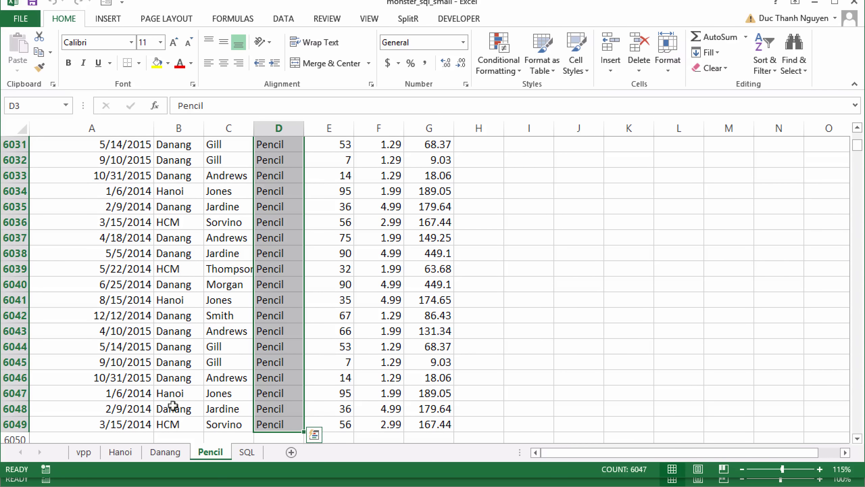
Step: Check how far down the order data in column A of the vpp sheet extends
click(84, 452)
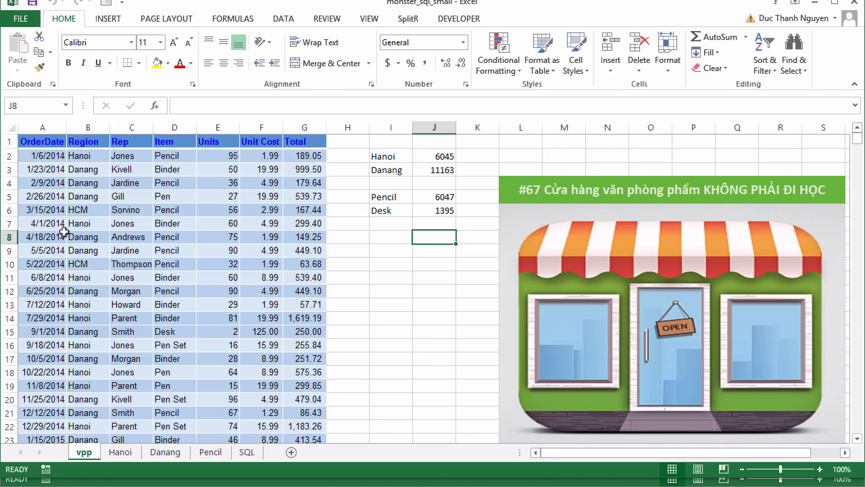
click(44, 158)
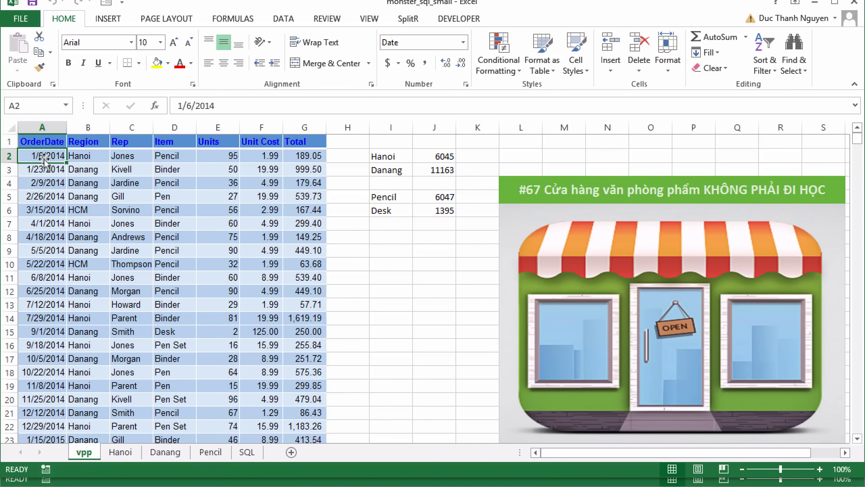
key(ctrl+Down)
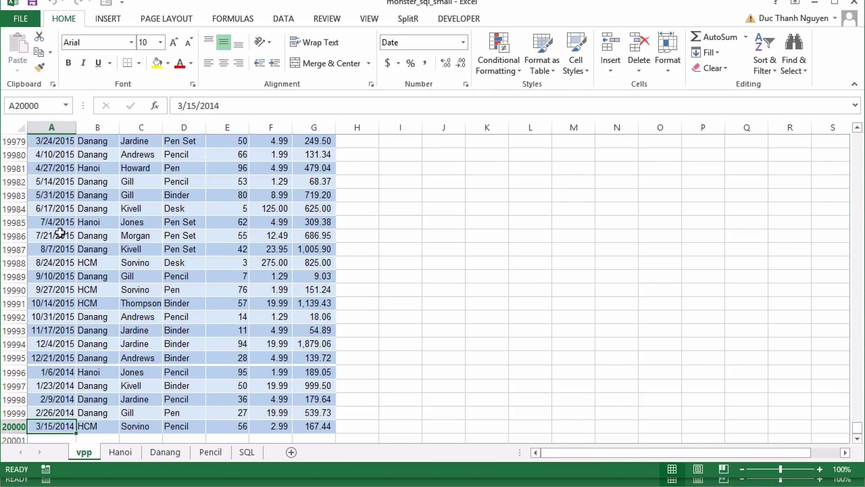
key(Down)
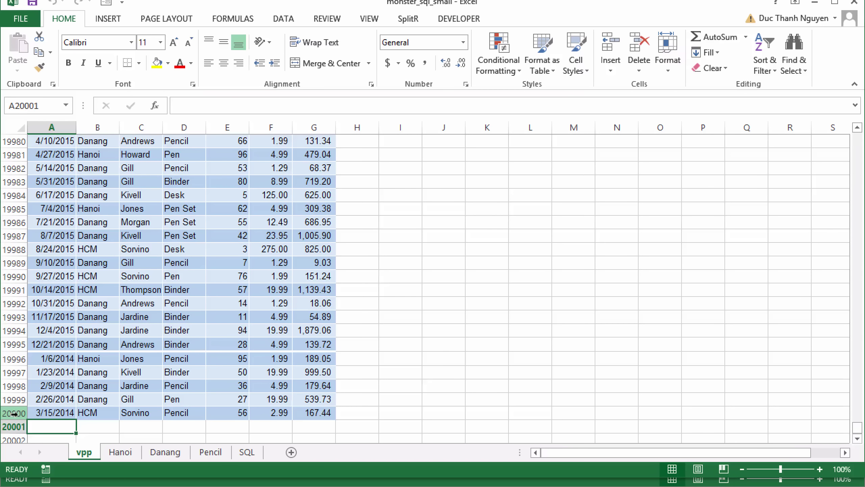
Step: Save and close the monster_sql_small workbook and continue in the monster_sql_big workbook
key(ctrl+s)
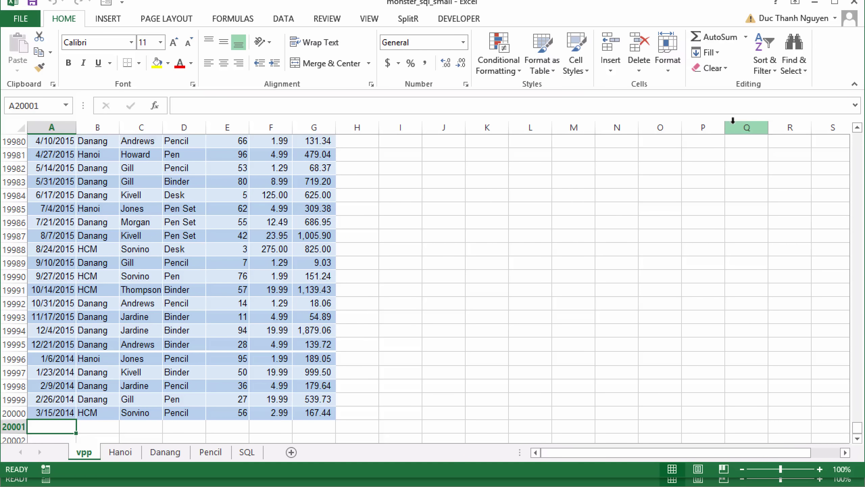
click(853, 2)
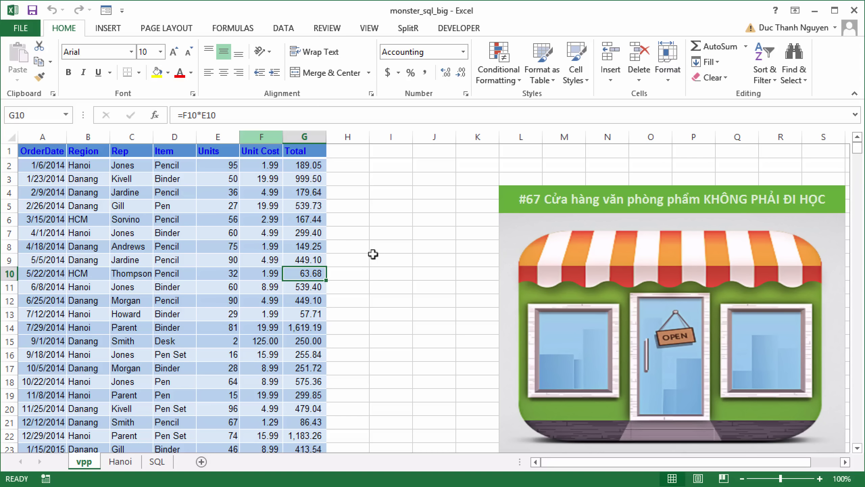
click(373, 254)
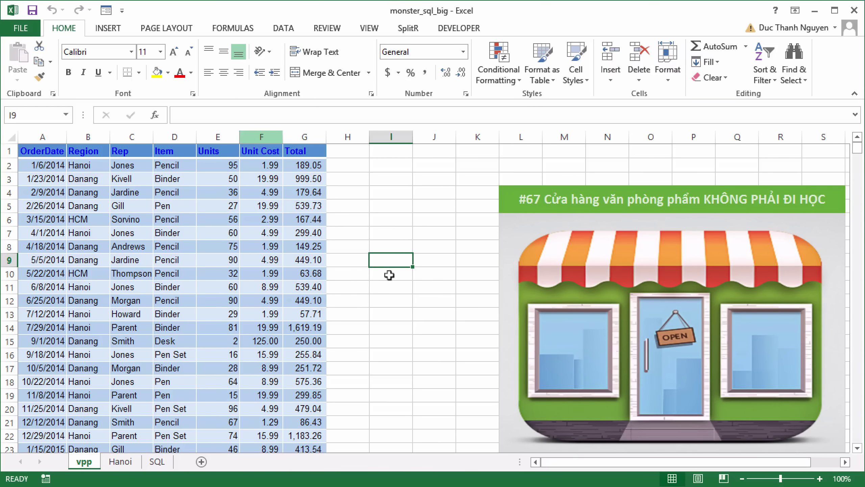
Step: Check the last row of the order data on the vpp sheet of monster_sql_big, then return to its first rows
click(48, 165)
key(ctrl+Down)
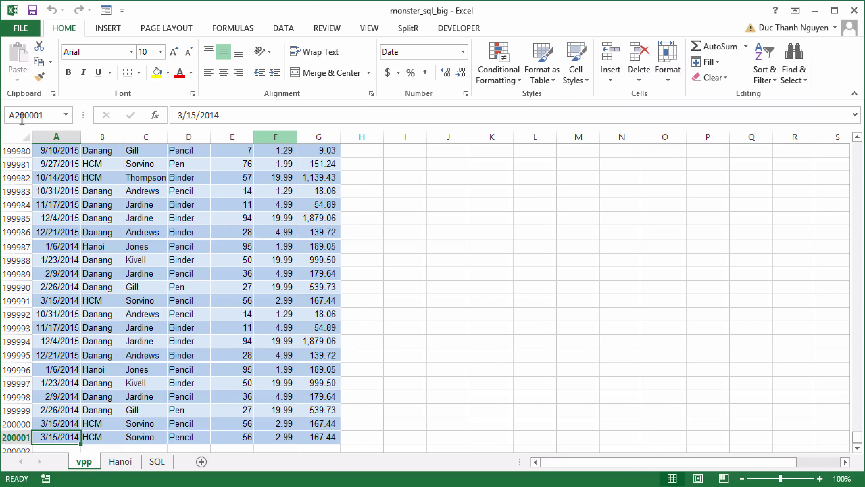
click(263, 311)
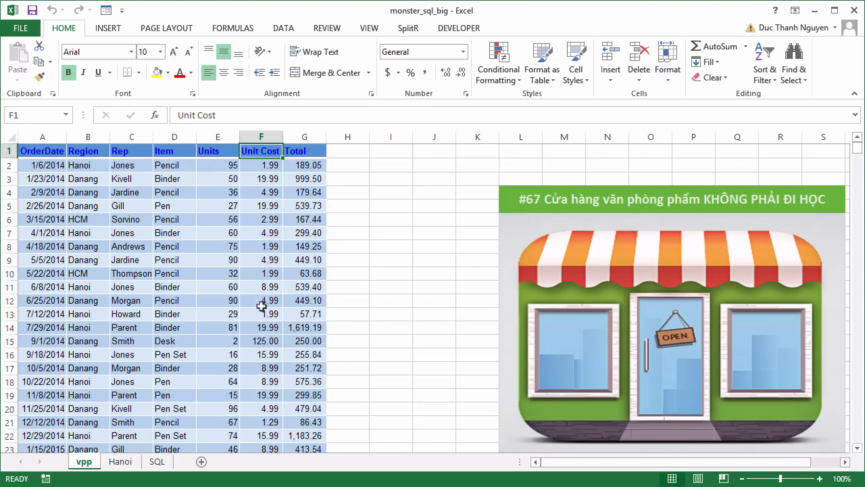
Step: Select the entire sales table on the vpp sheet and name the range vpp
click(96, 298)
key(ctrl+a)
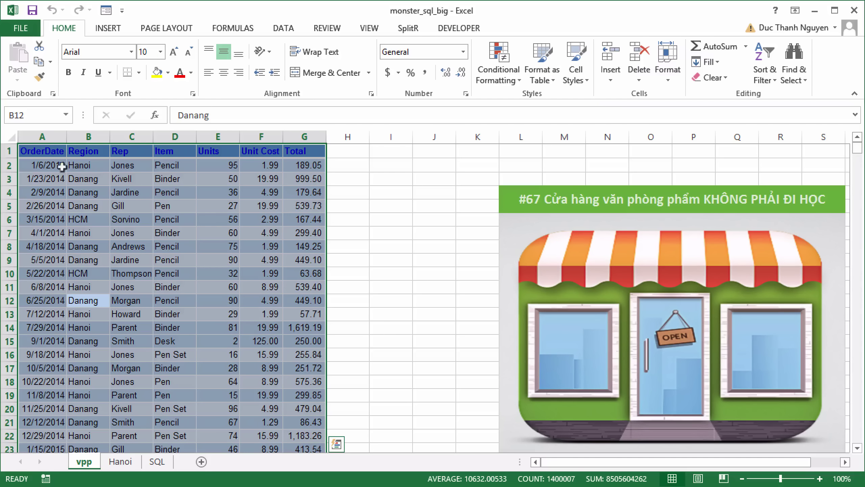
click(37, 116)
text(vpp)
key(Return)
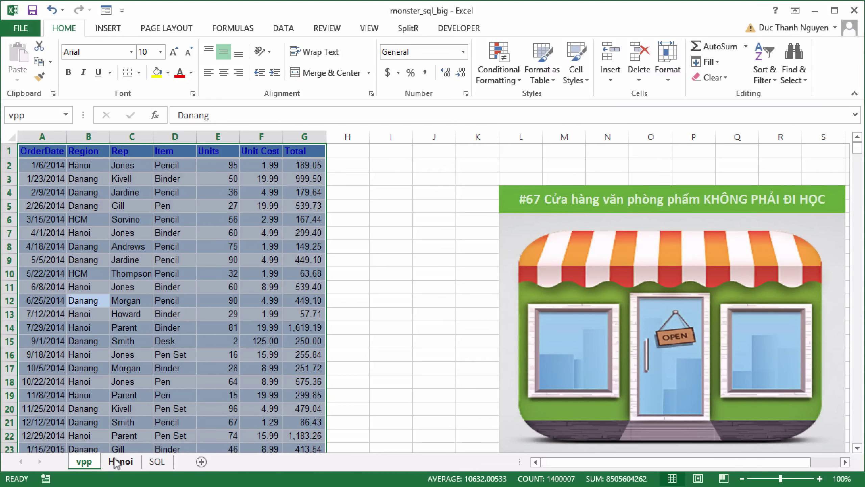
Step: Try to run the query mi_sql select * from vpp in cell A1 of the Hanoi sheet and end the macro
click(116, 462)
click(95, 154)
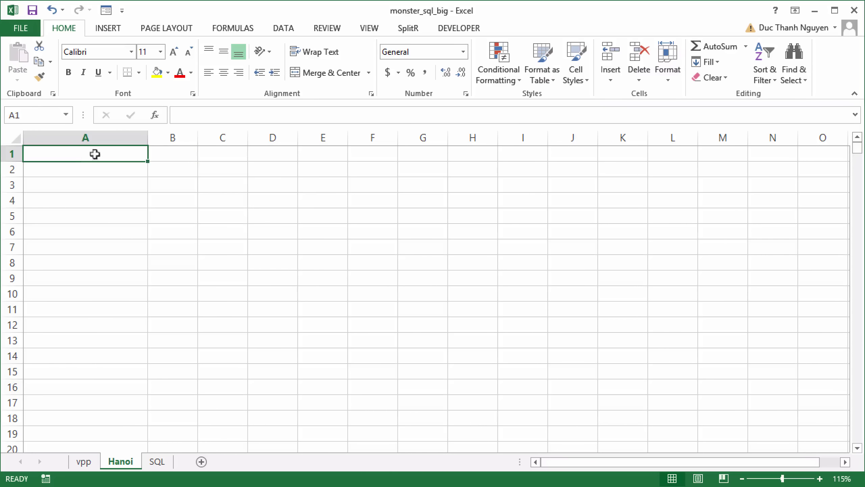
click(216, 114)
text(m)
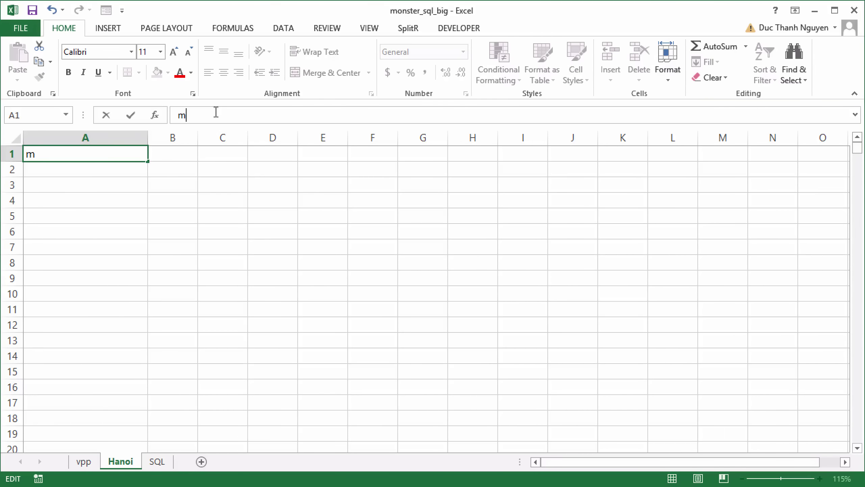
text(i_sql select)
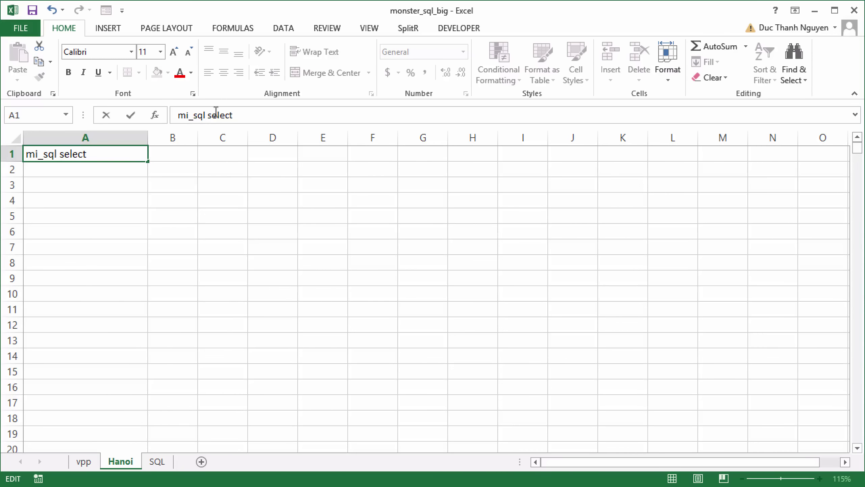
text( * from vpp)
key(Return)
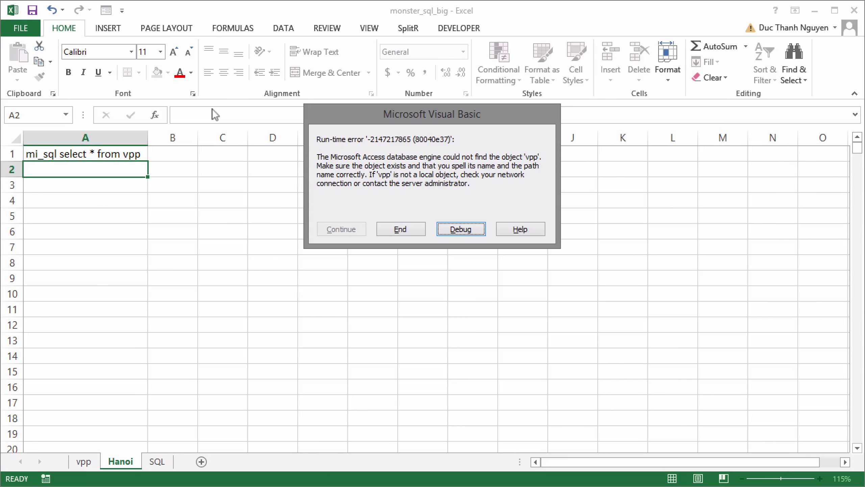
click(401, 228)
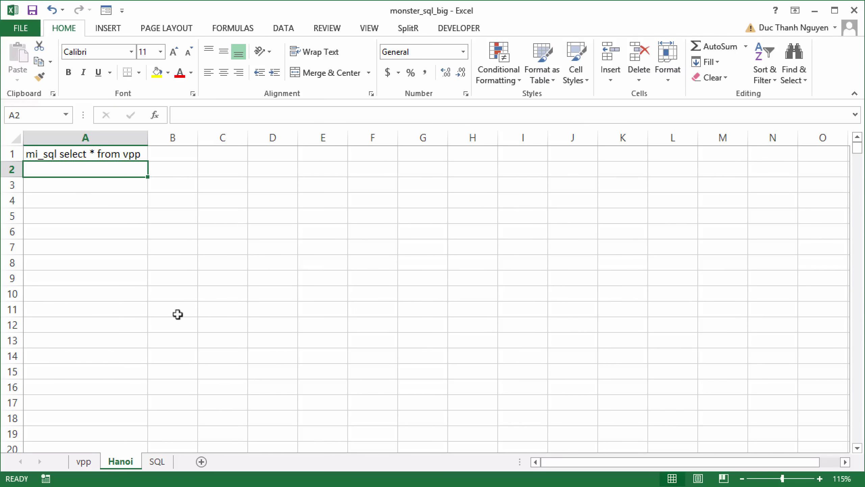
Step: Go to the last cell of the Total column on the vpp sheet and check its cell address
click(83, 461)
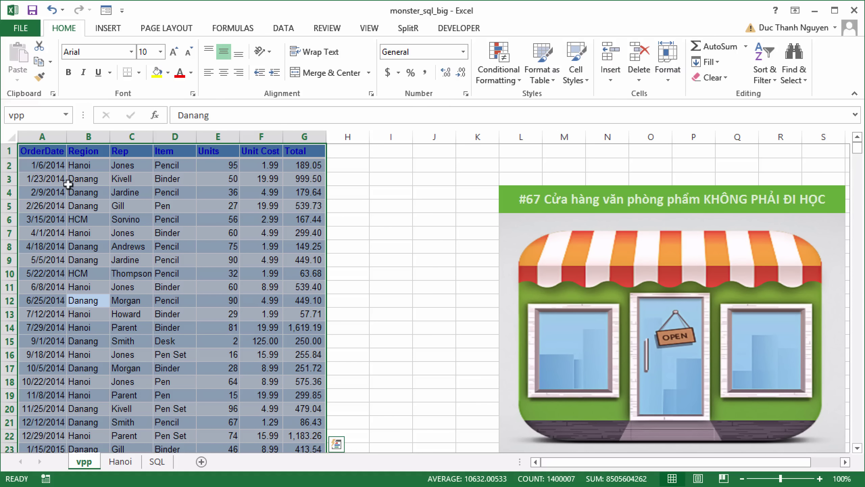
click(46, 202)
key(ctrl+Down)
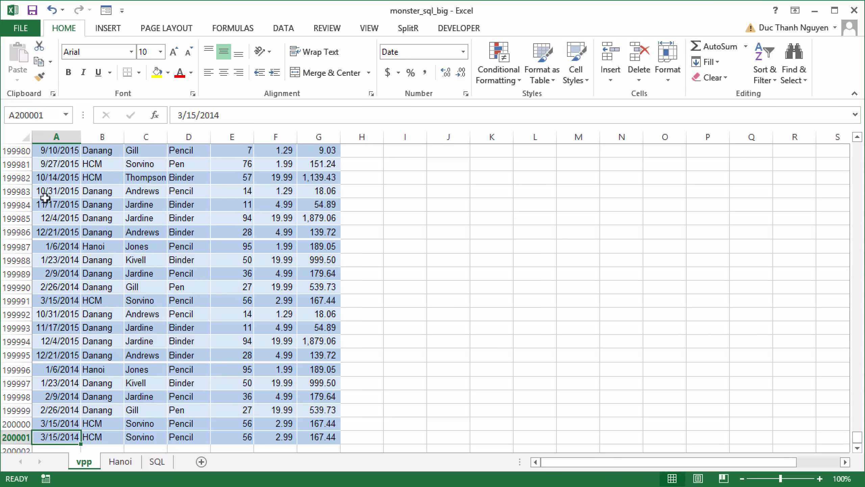
key(Right)
key(Right)
key(Right)
key(Right)
key(Right)
key(Right)
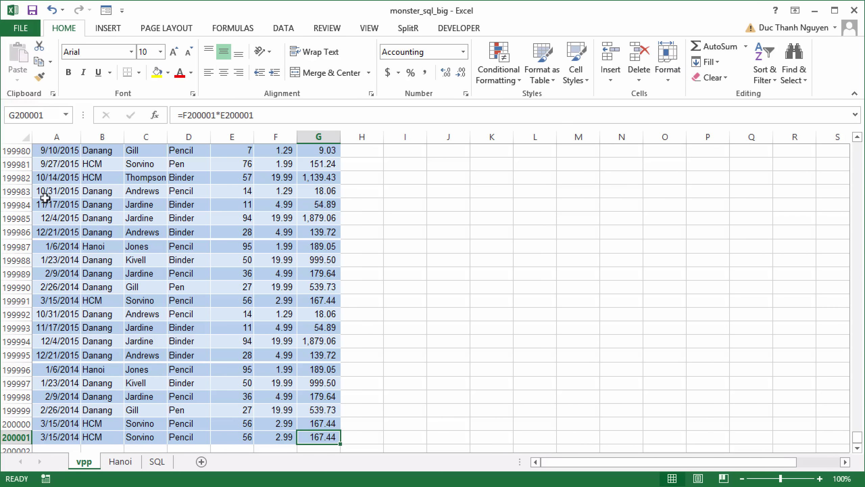
click(47, 114)
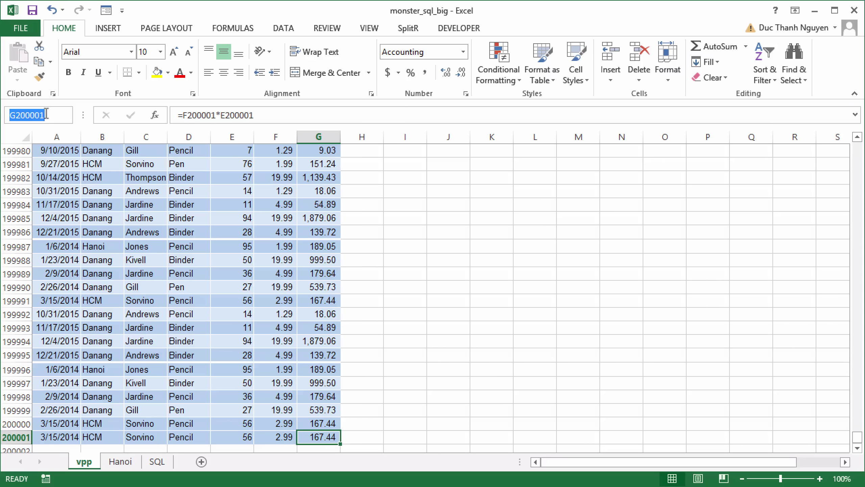
key(Escape)
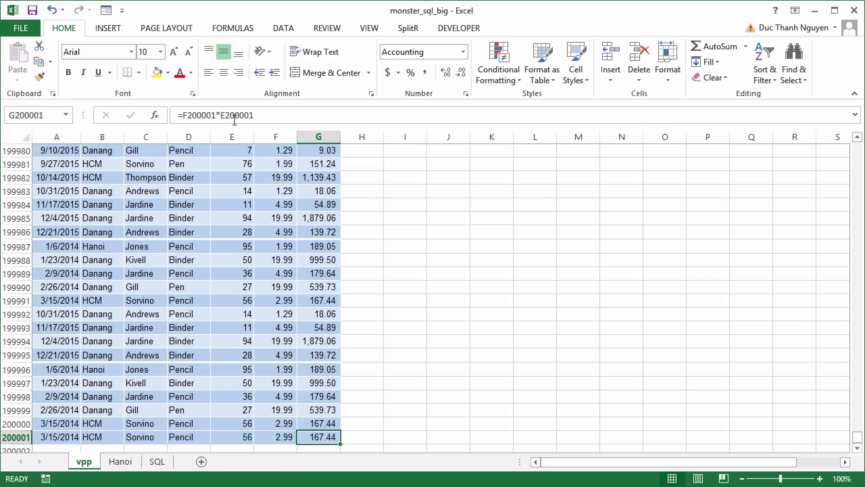
Step: Delete the defined name vpp in the Name Manager and close it
click(229, 27)
click(375, 62)
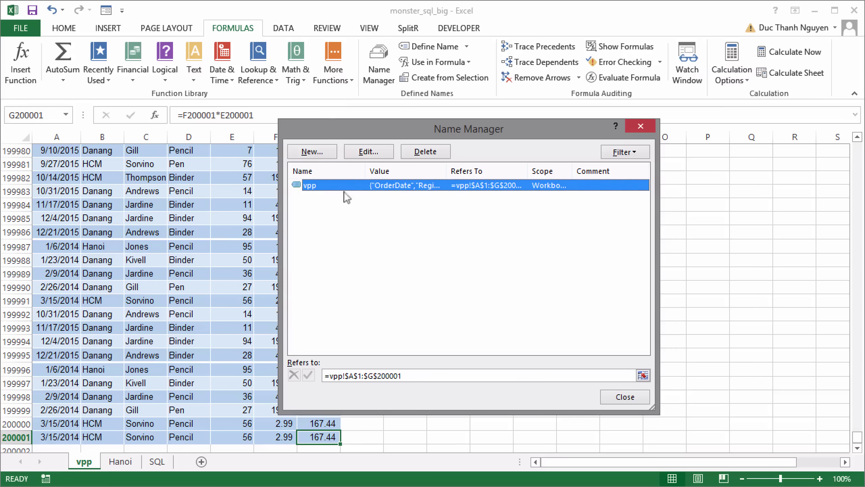
click(433, 150)
click(395, 286)
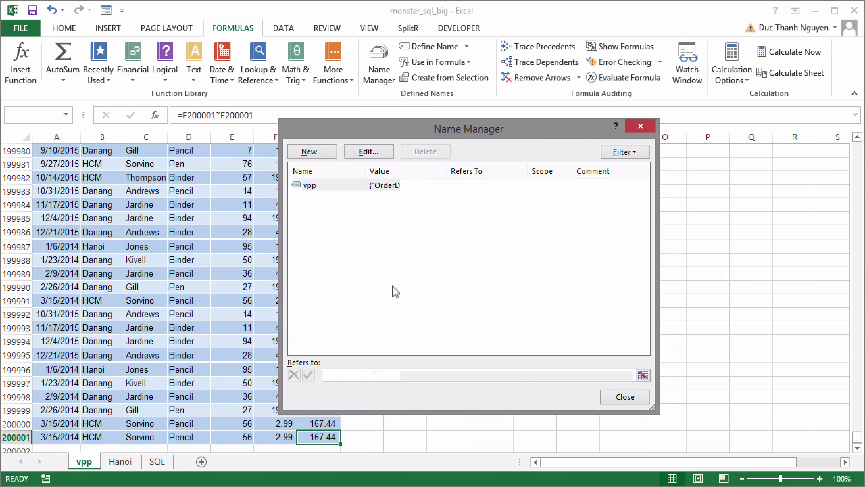
click(617, 395)
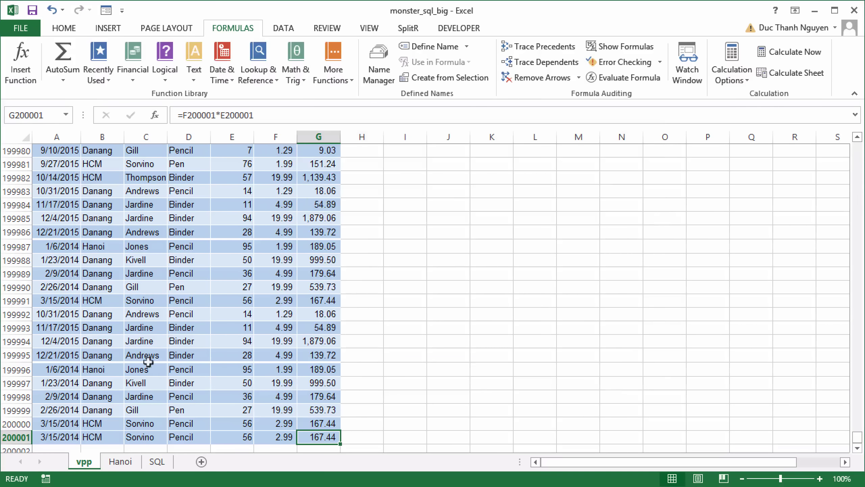
Step: Change the query in cell A1 of the Hanoi sheet to mi_sql select * from [A2:G200001] and run it
click(120, 461)
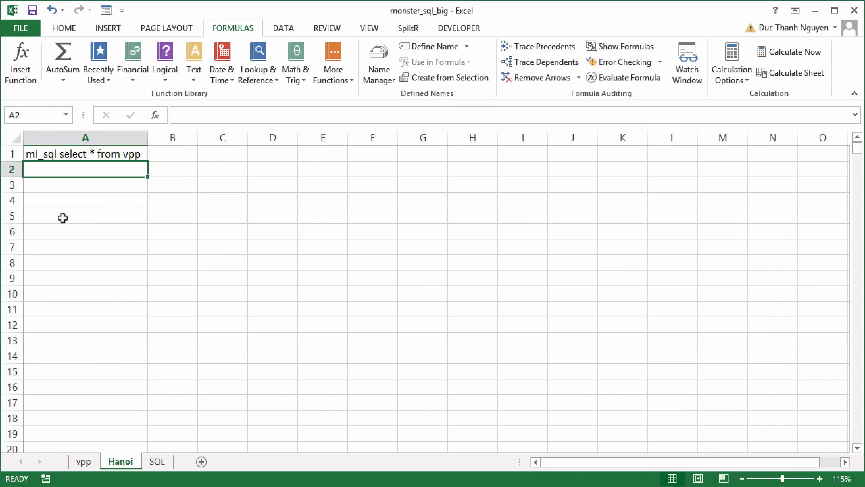
click(51, 152)
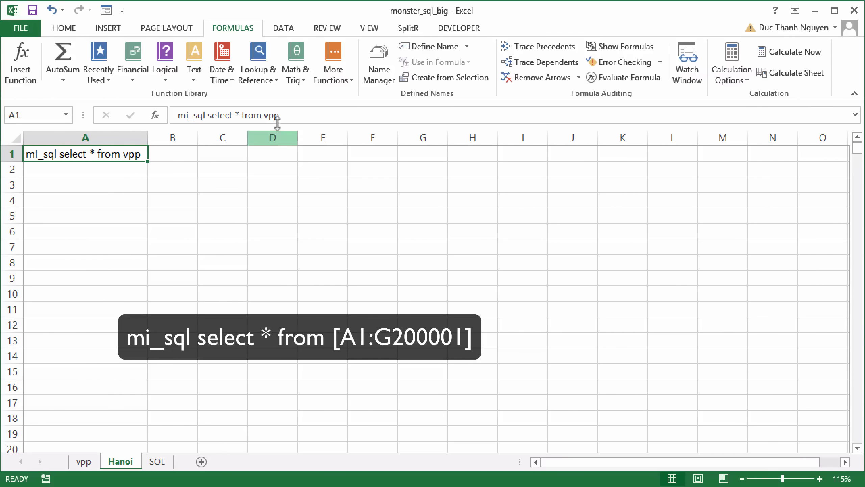
click(285, 115)
key(BackSpace)
key(BackSpace)
key(BackSpace)
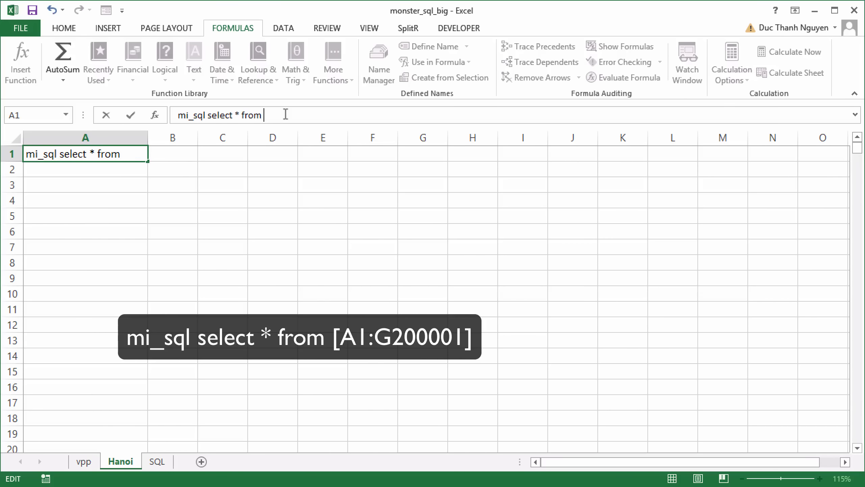
text([A2:G200001)
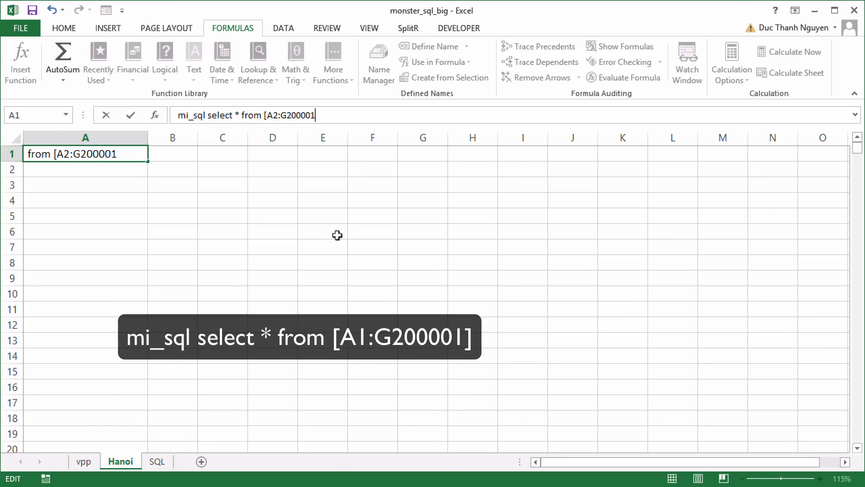
text(])
key(Return)
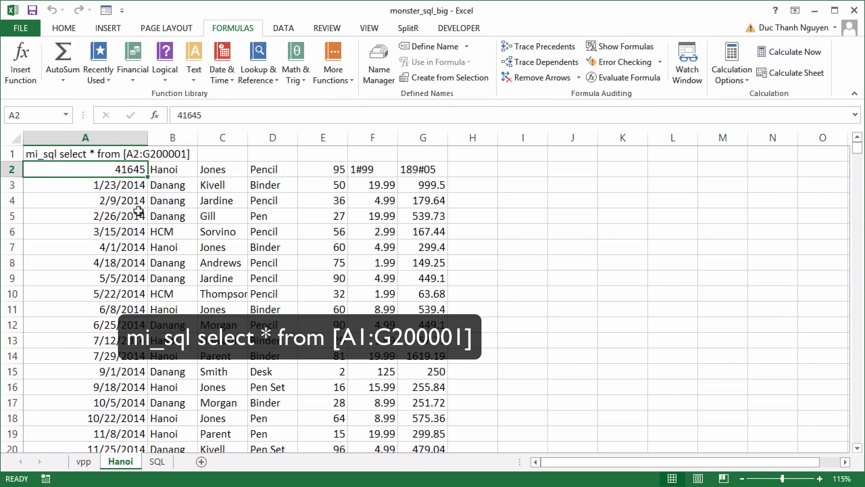
Step: Go to the top of the Region column on the vpp sheet to check which row holds the headers
click(84, 462)
click(90, 276)
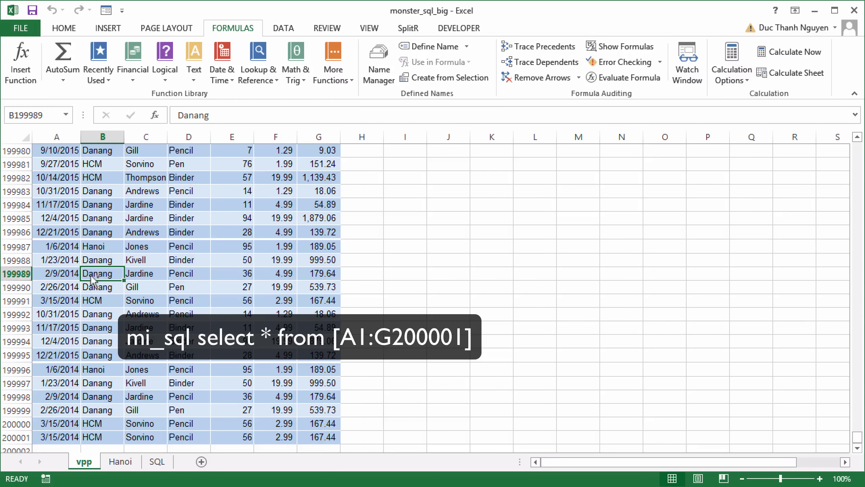
key(ctrl+Up)
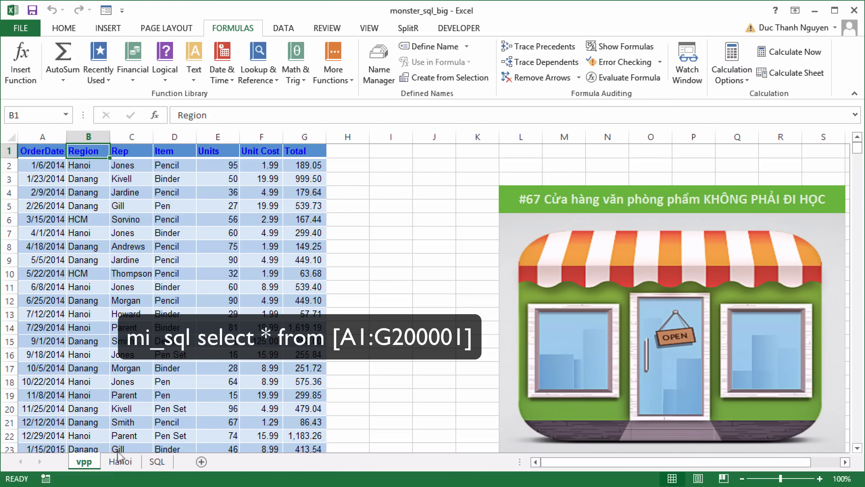
Step: Change the query in cell A1 of the Hanoi sheet to mi_sql select * from [A1:G200001] and run it
click(120, 461)
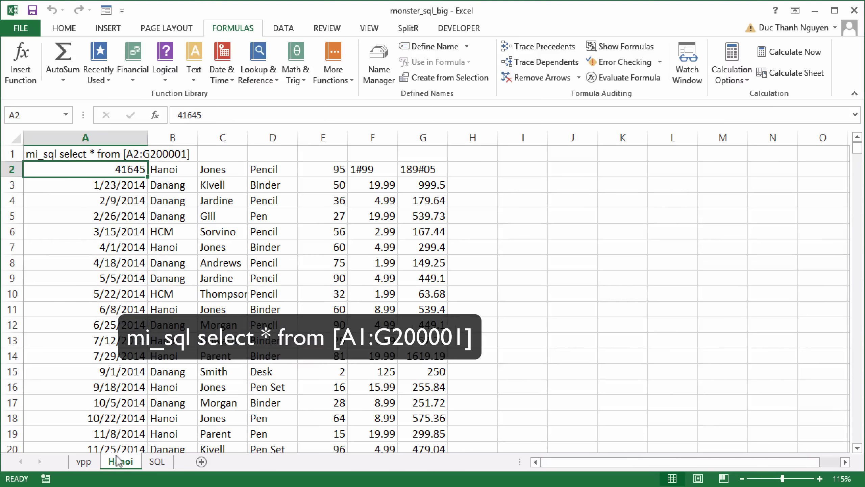
click(53, 152)
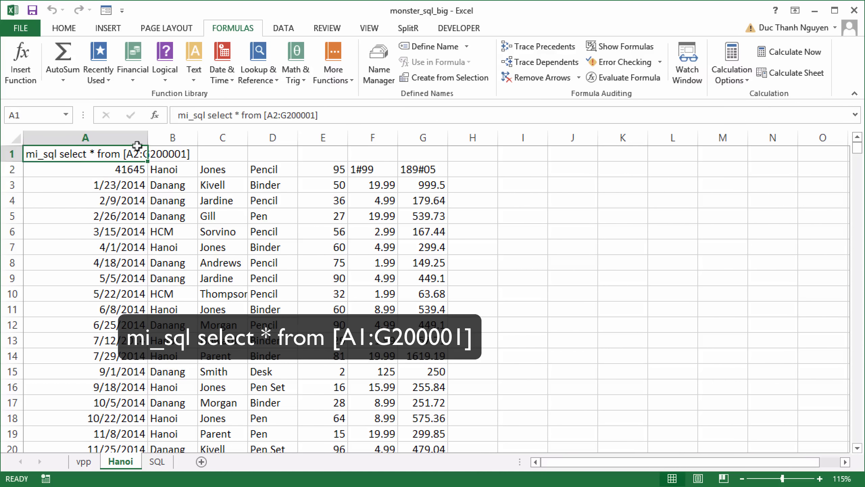
click(276, 115)
key(BackSpace)
text(1)
key(Return)
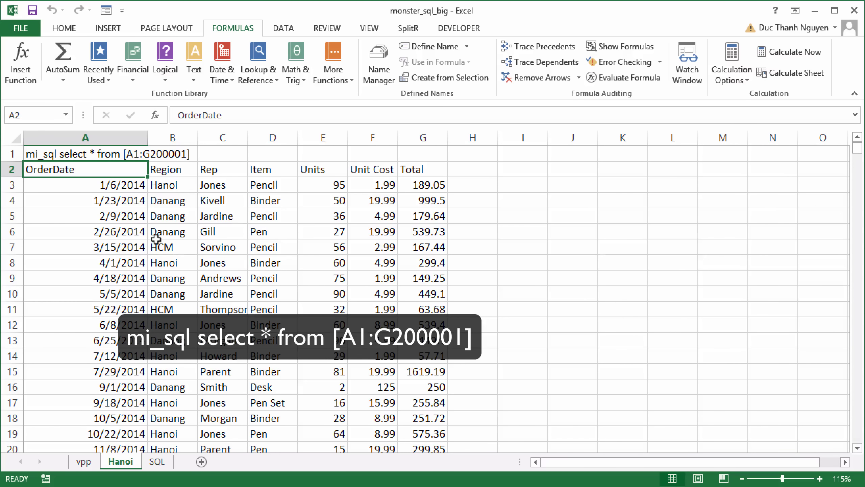
Step: Examine the column headers in row 2 of the query result, from OrderDate through Total
key(Right)
key(Right)
key(Right)
key(Right)
key(Right)
key(Right)
key(Right)
key(Left)
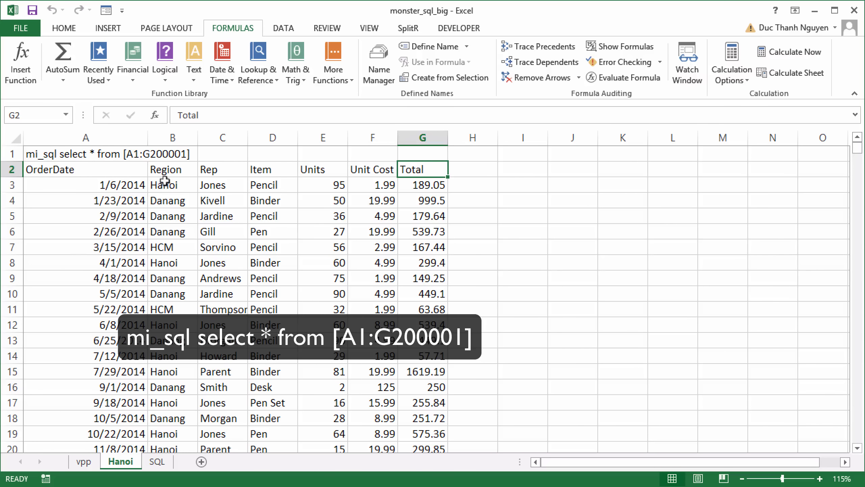
Step: Add the condition where region='Hanoi' to the end of the query in cell A1 and run it
click(33, 152)
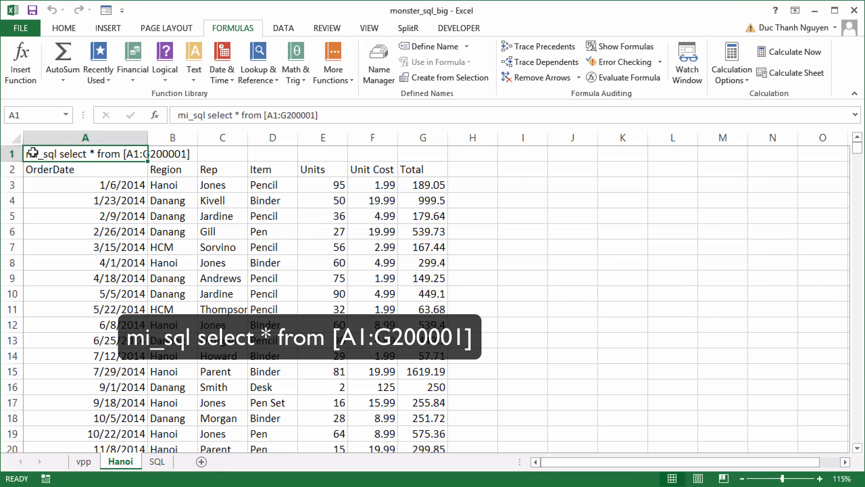
click(330, 115)
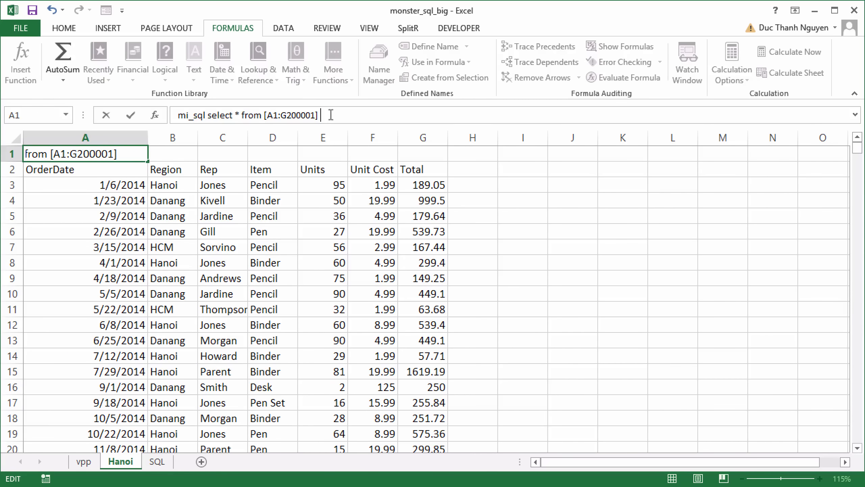
text(where )
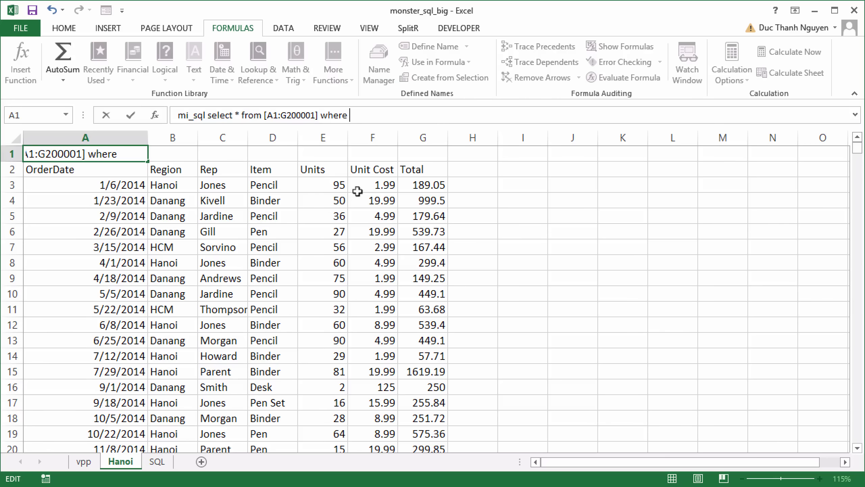
text(region=')
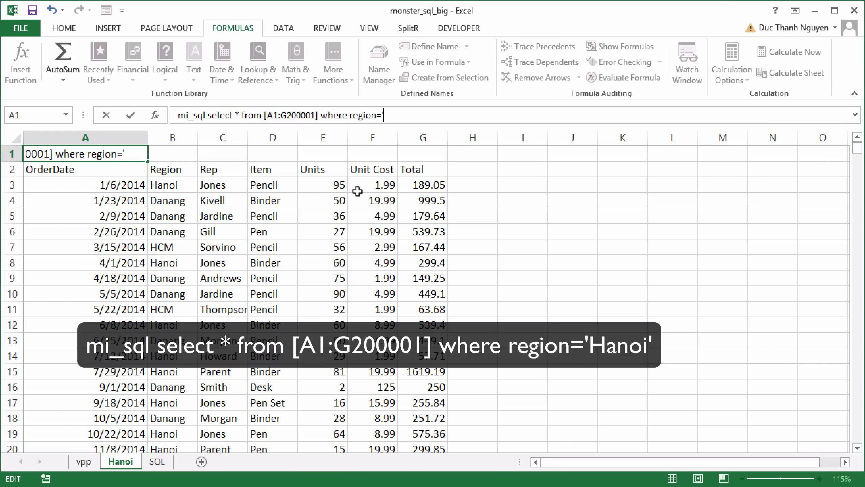
text(Hanoi')
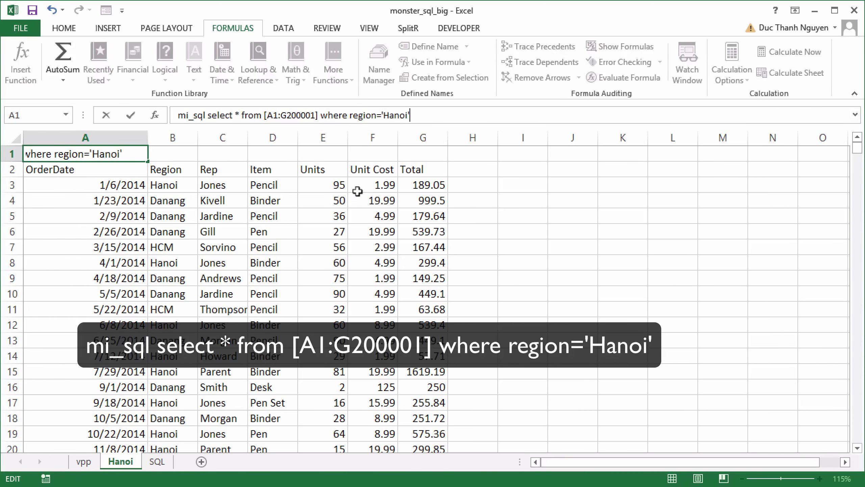
key(Return)
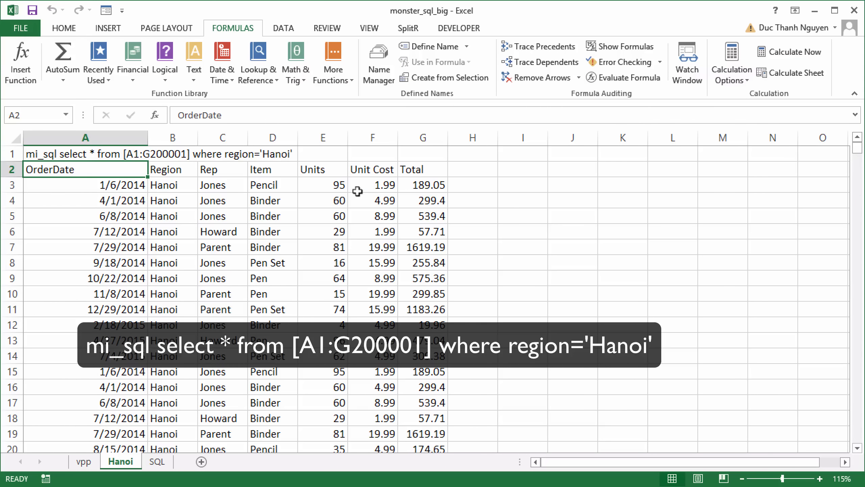
Step: Select all Region values in the query result, from cell B3 down, to check how many rows were returned
click(170, 185)
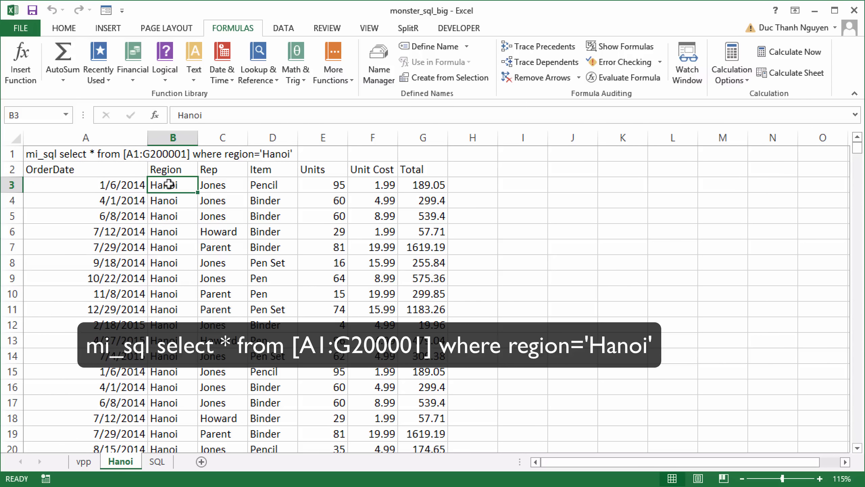
click(96, 169)
click(173, 195)
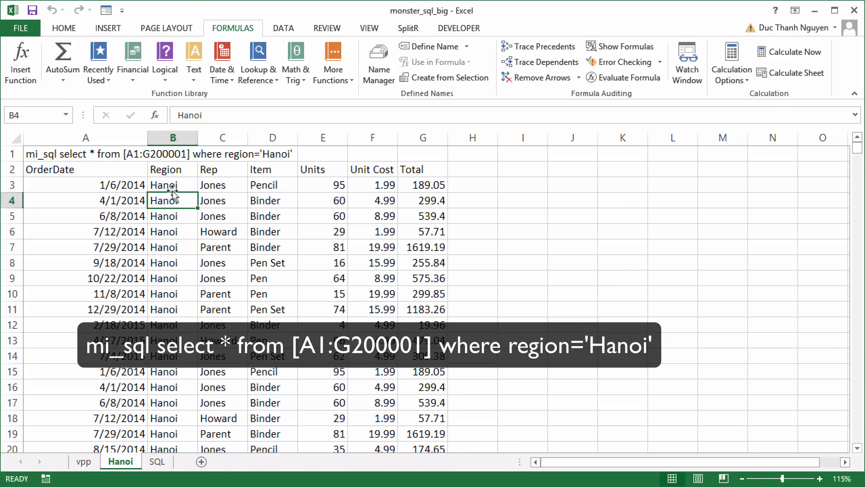
click(172, 185)
key(ctrl+shift+Down)
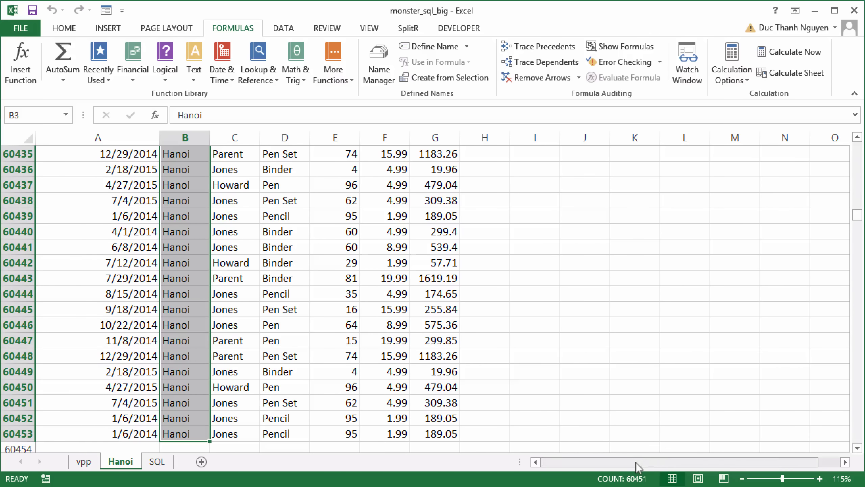
Step: Try to enter the formula =COUNTIF(B:B,'Hanoi') in cell H3 of the vpp sheet and dismiss the formula warning
click(83, 461)
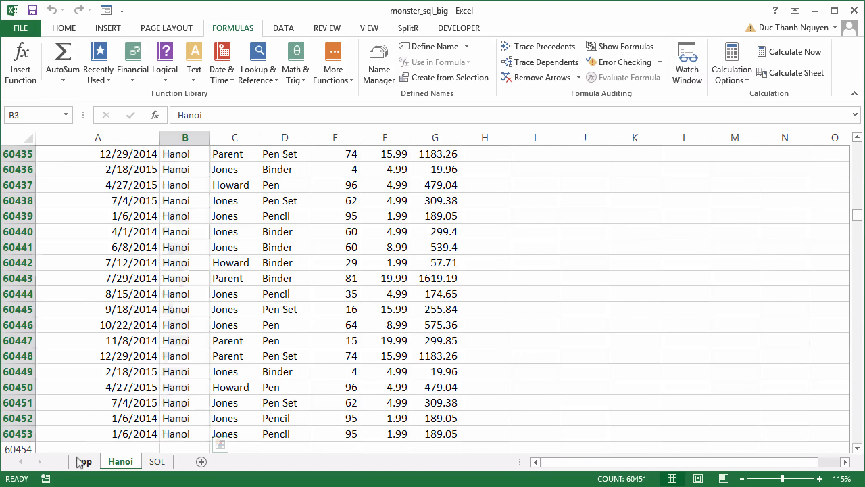
click(360, 178)
text(=)
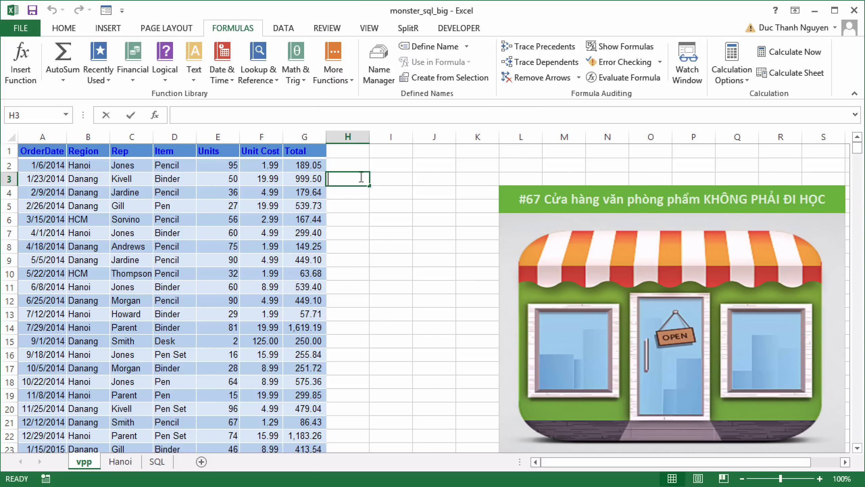
text(coun)
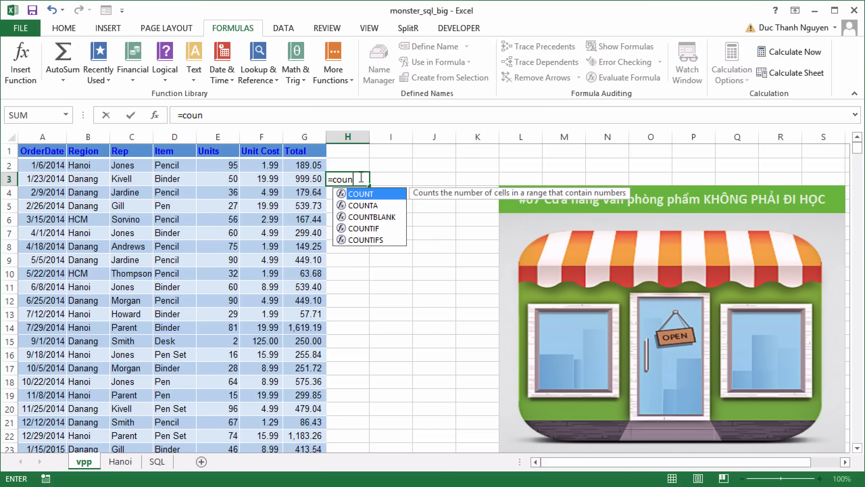
key(Down)
key(Down)
key(Down)
key(Tab)
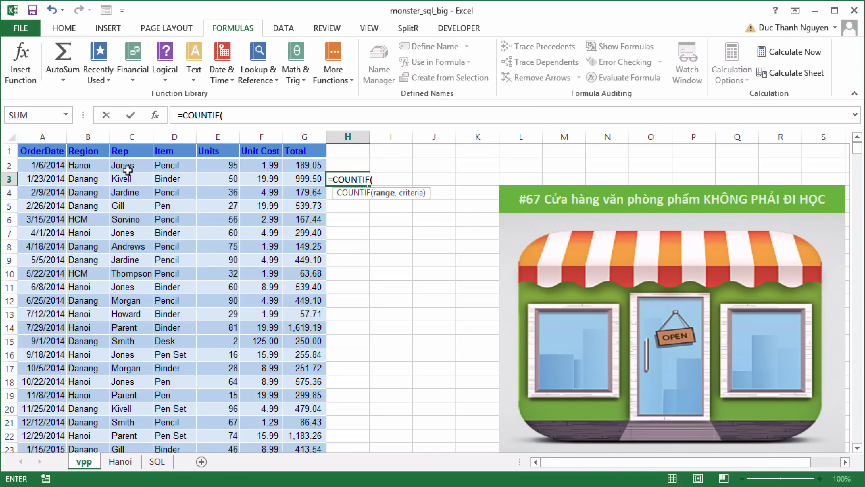
click(86, 136)
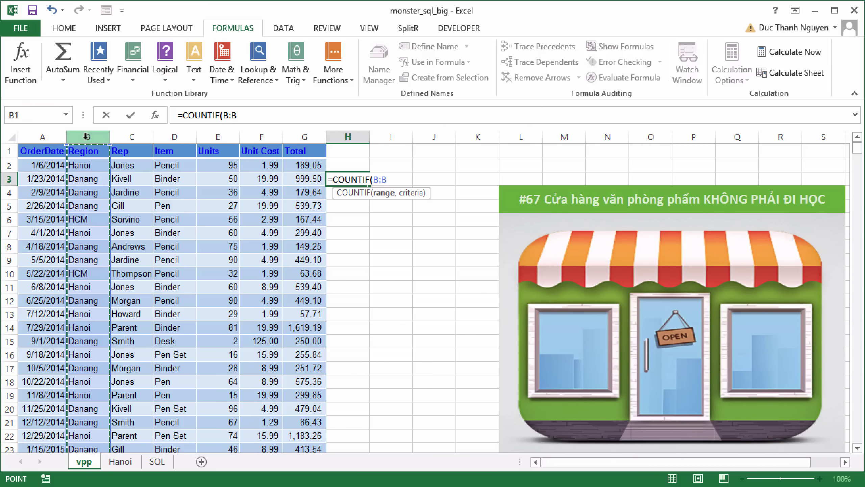
text(,'Han)
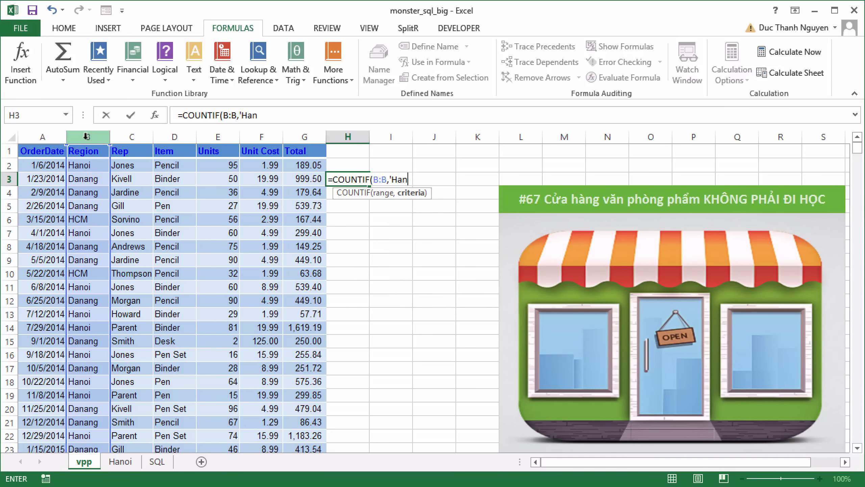
text(oi'))
key(Return)
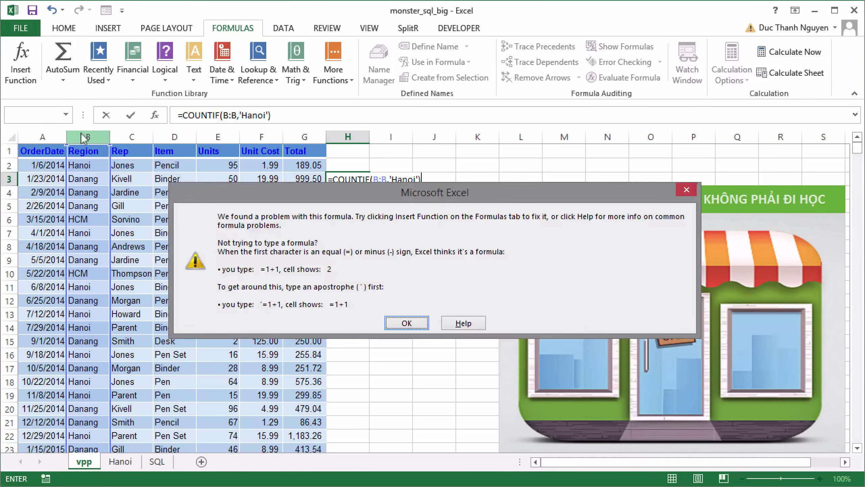
click(403, 322)
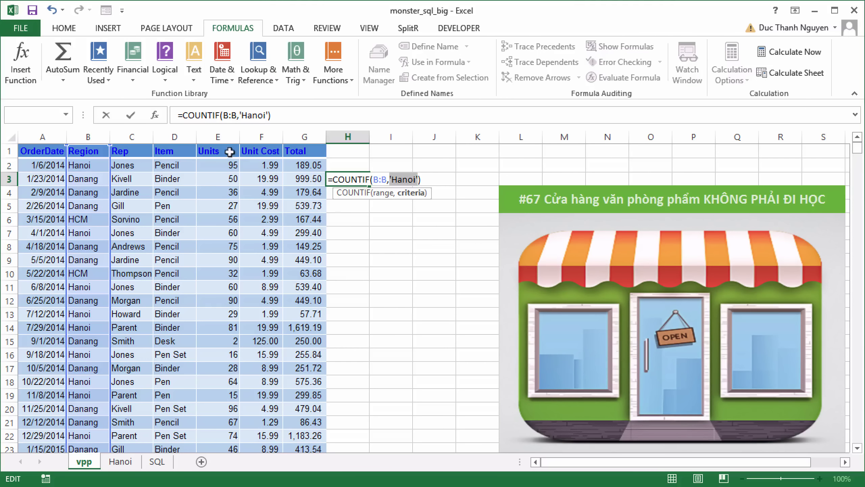
Step: Replace the single quotes around Hanoi with double quotes so cell H3 contains =COUNTIF(B:B,"Hanoi")
click(240, 112)
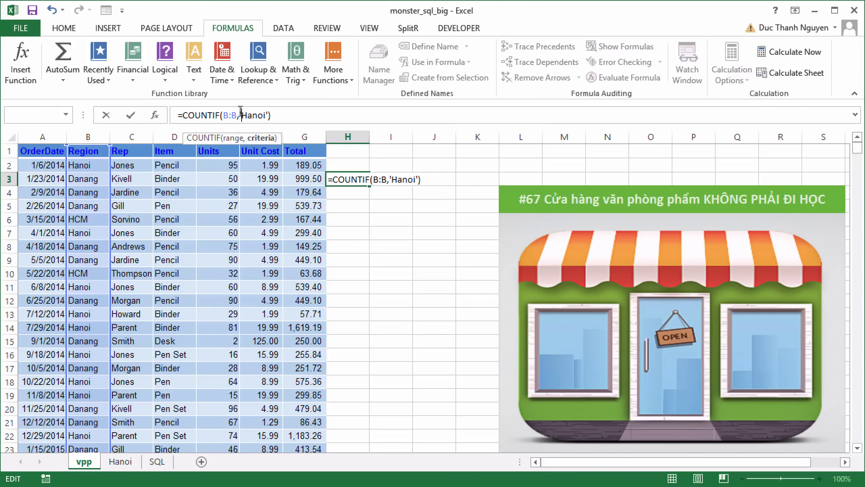
key(BackSpace)
text(")
key(Right)
key(Right)
key(Right)
key(Right)
key(Right)
key(Right)
key(BackSpace)
text(")
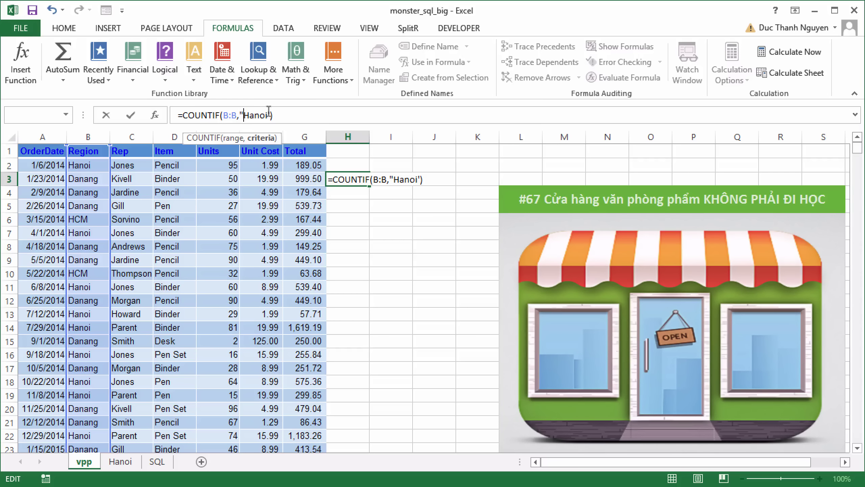
key(BackSpace)
text(")
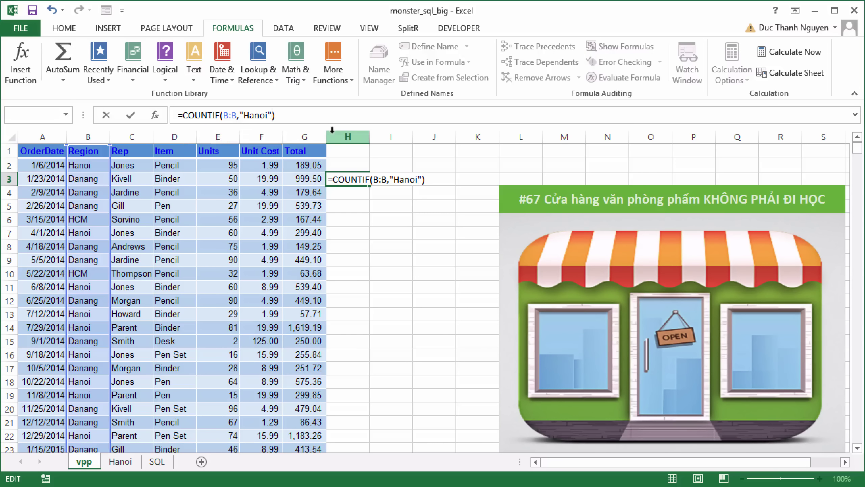
key(Return)
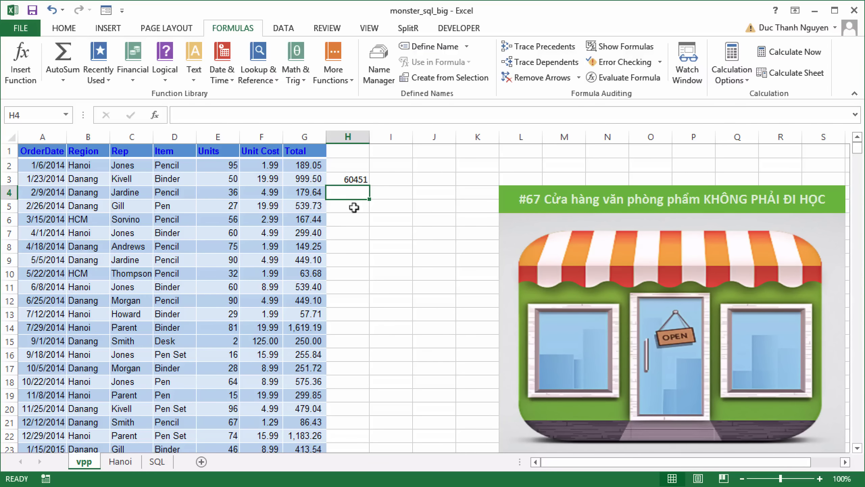
Step: Compare the row count of the selected Region values on the Hanoi sheet, and go back up to the query in cell A1
click(120, 460)
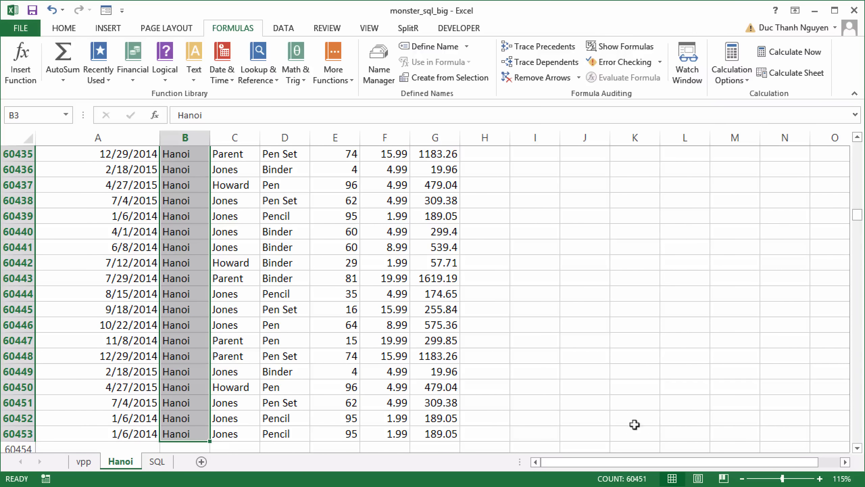
click(293, 323)
key(ctrl+Up)
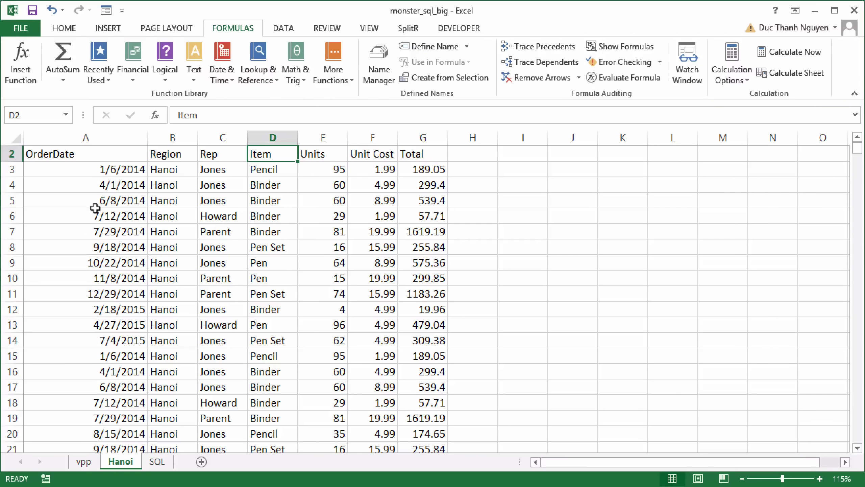
key(Up)
key(Left)
key(Left)
key(Left)
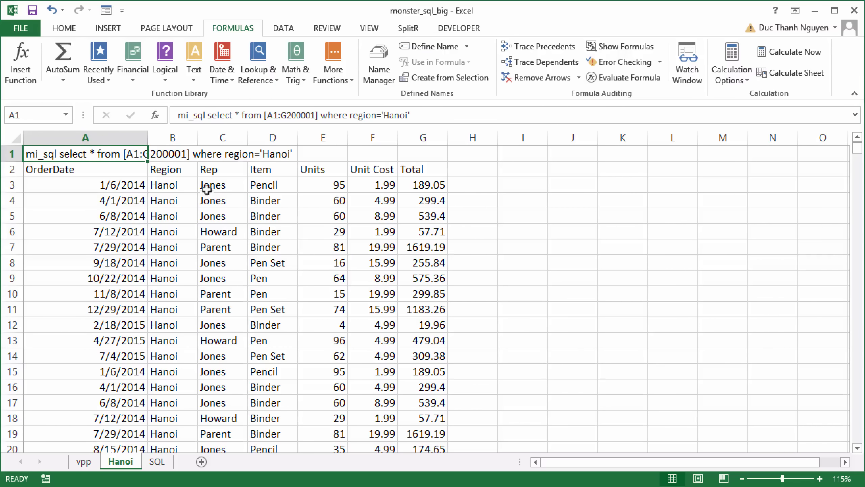
key(Down)
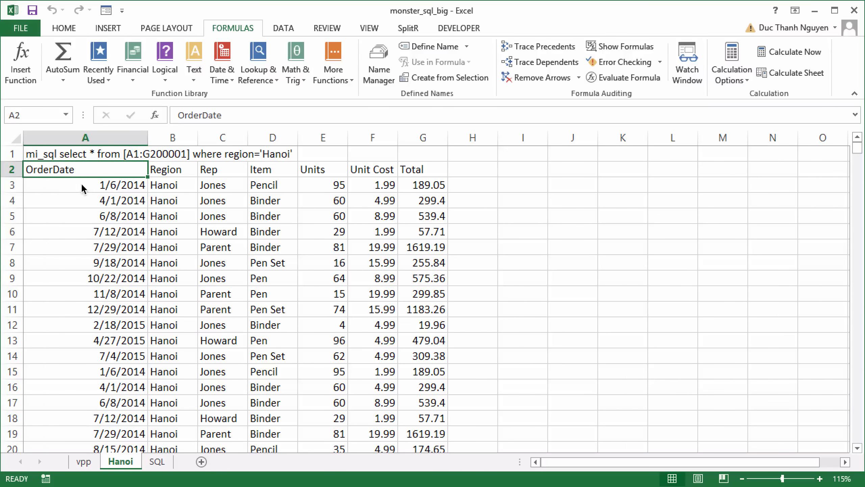
Step: Append order by Total to the Hanoi query in cell A1 and run it
click(35, 155)
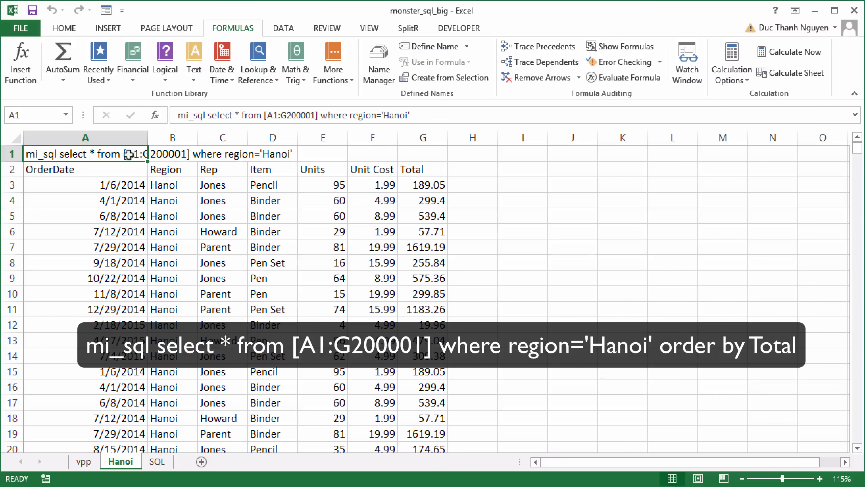
click(445, 115)
text(order)
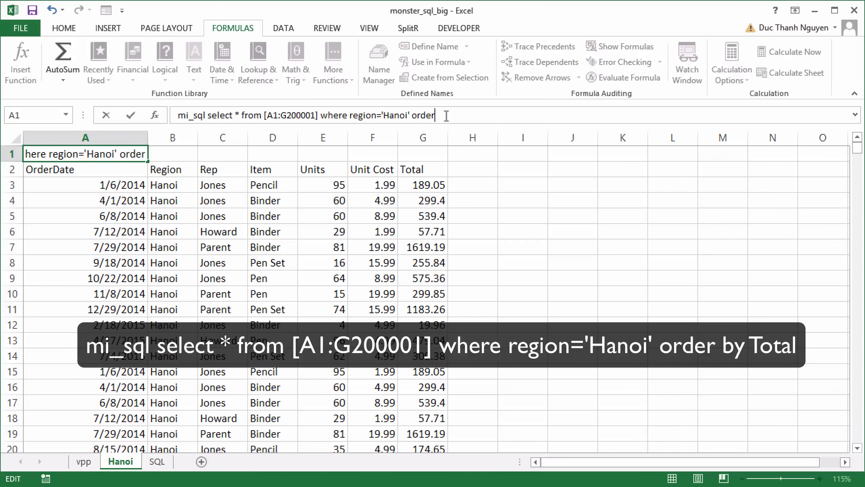
text( by Total)
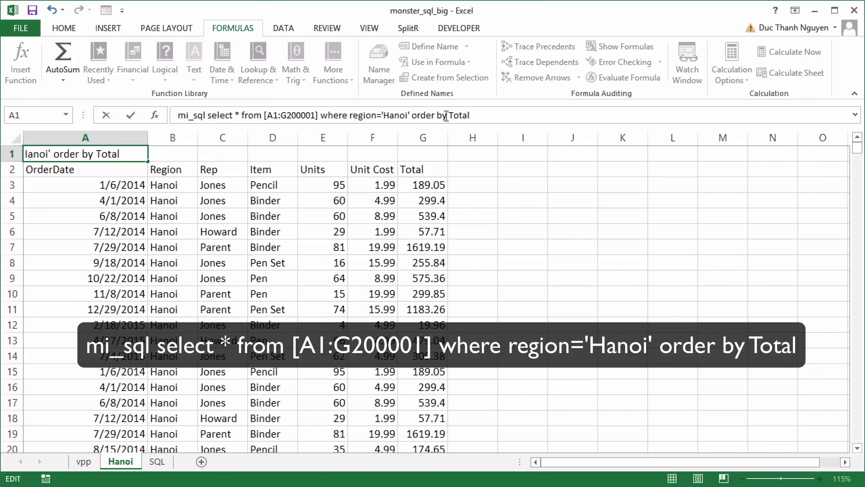
key(Return)
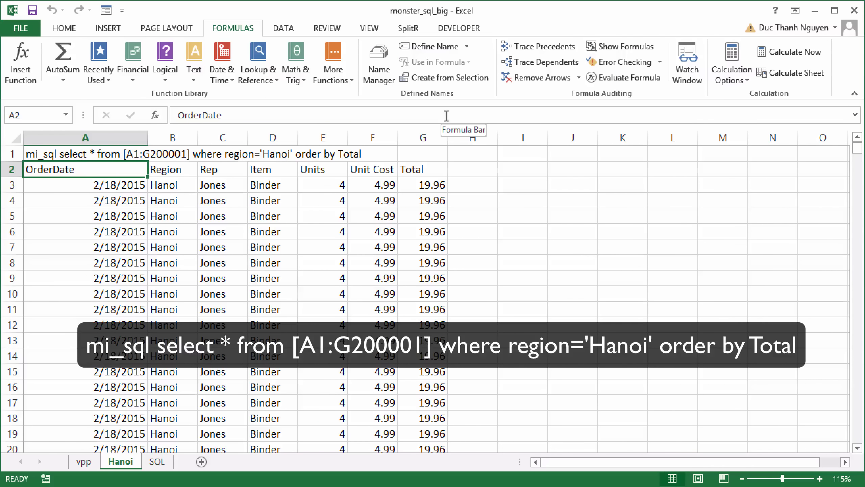
Step: Check the Hanoi query results by examining the Region values and the sort order of the Total column from first to last row
click(160, 191)
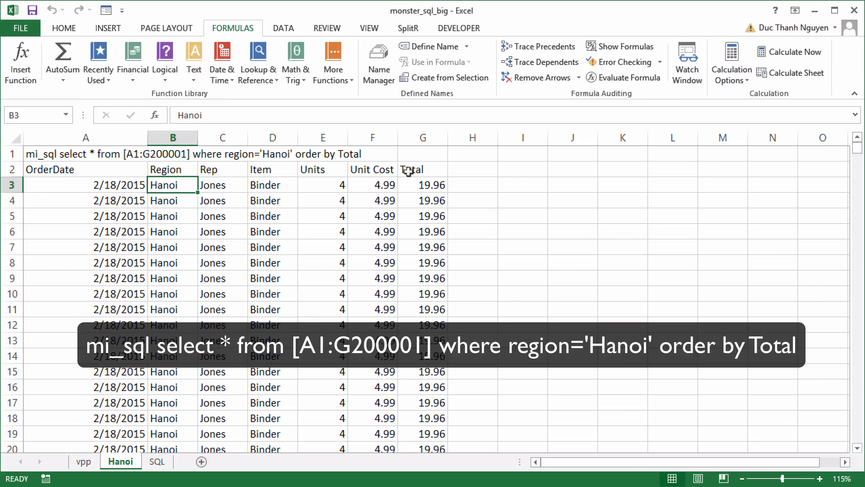
click(421, 183)
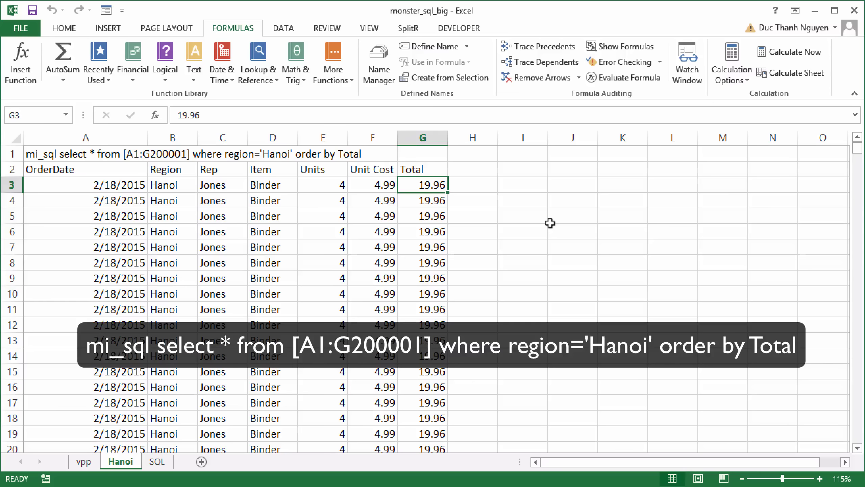
key(ctrl+Down)
key(ctrl+Up)
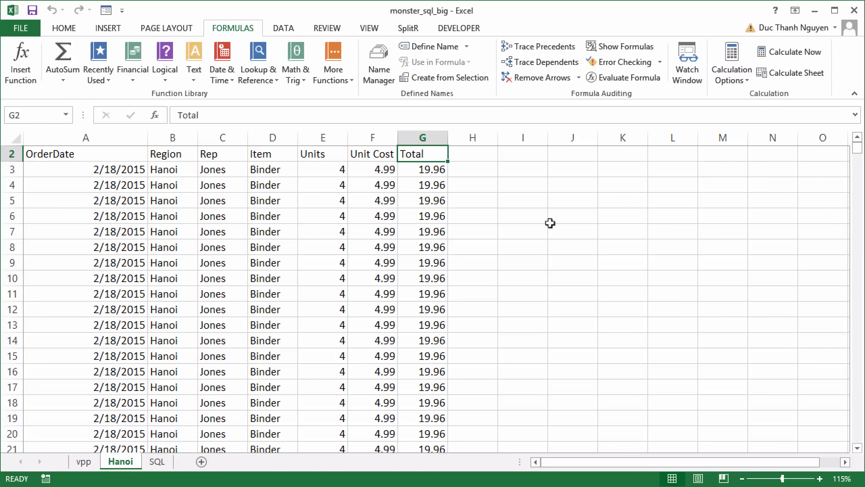
key(ctrl+Down)
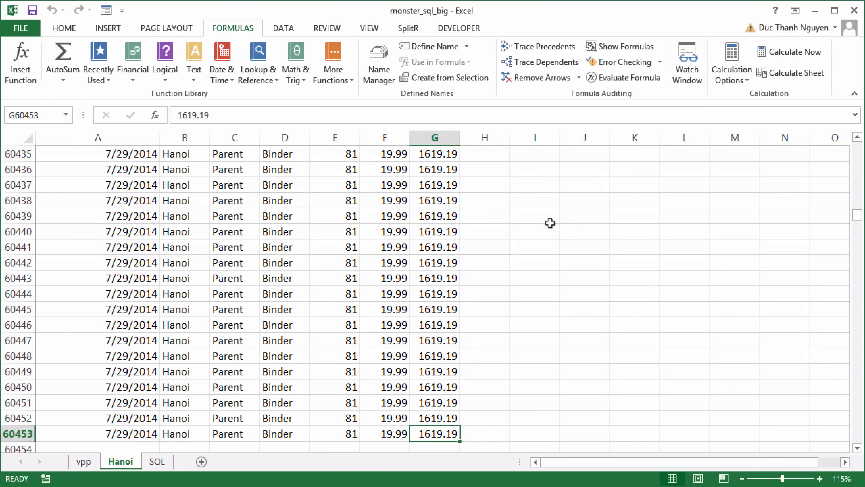
key(ctrl+Up)
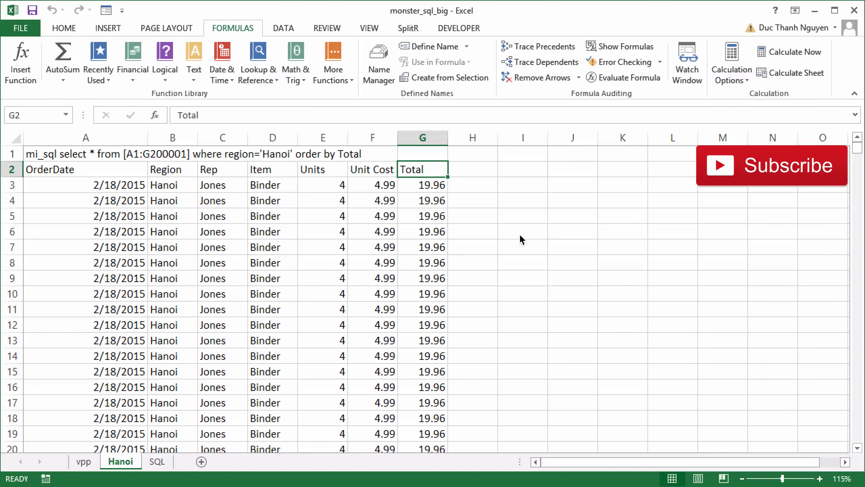
Step: Review the extent of the source data on the vpp sheet down to its last row, and return to the header row
click(84, 461)
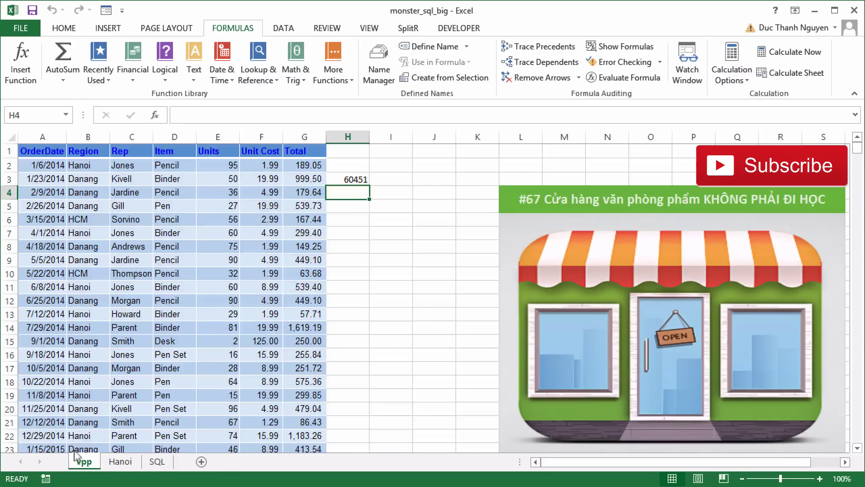
click(38, 310)
key(ctrl+Down)
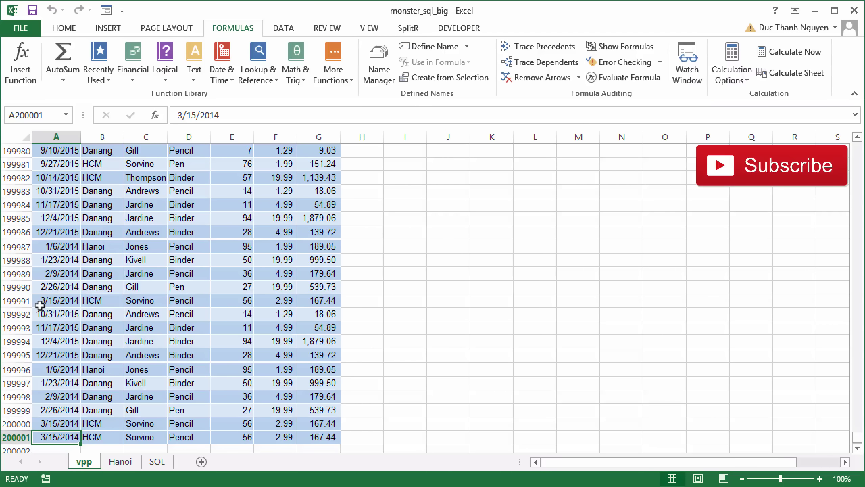
key(ctrl+Up)
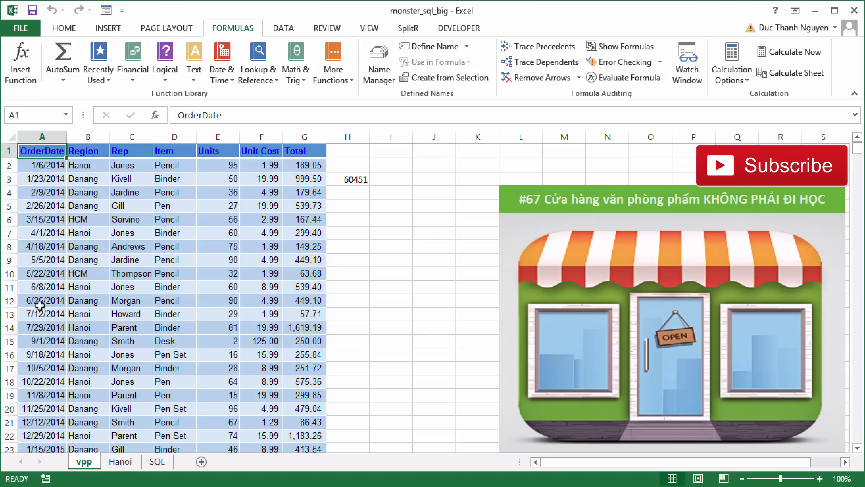
click(394, 245)
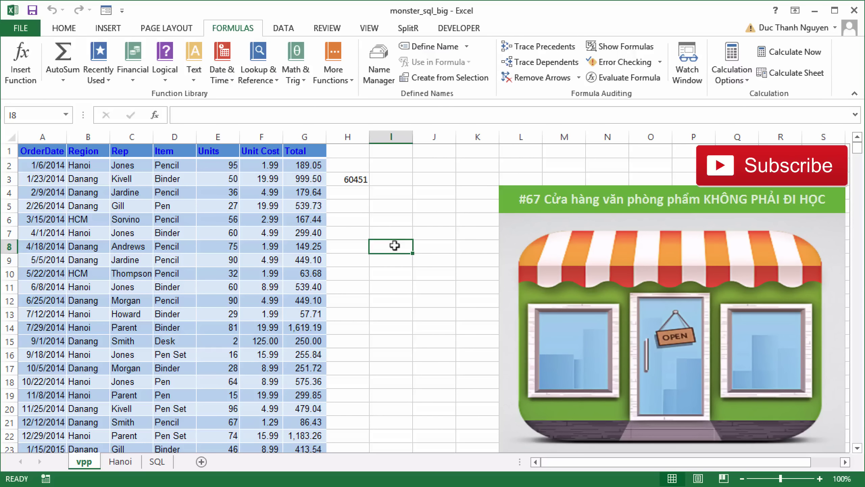